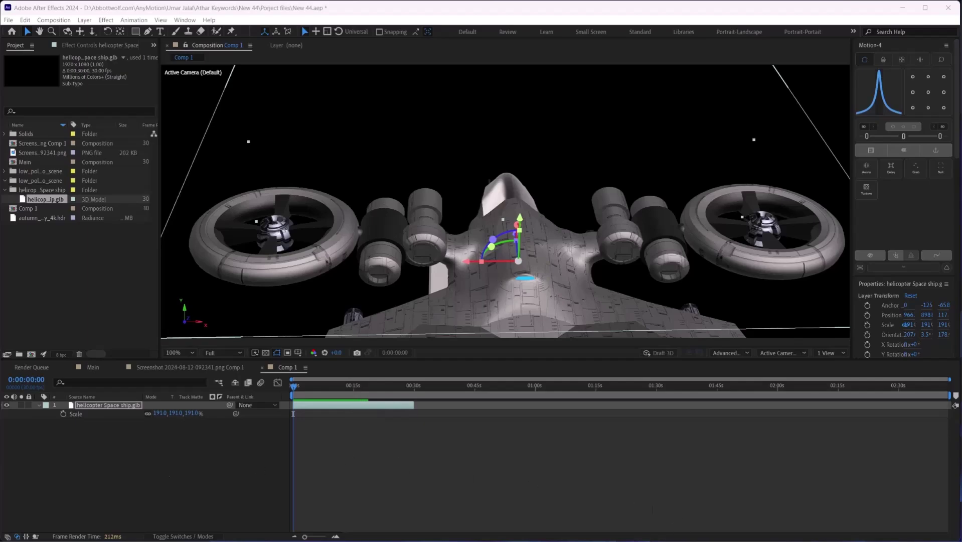
Switch to the browser and look through Sketchfab's downloadable models and the open map, space ship, F22 and Super Hornet pages.
click(709, 522)
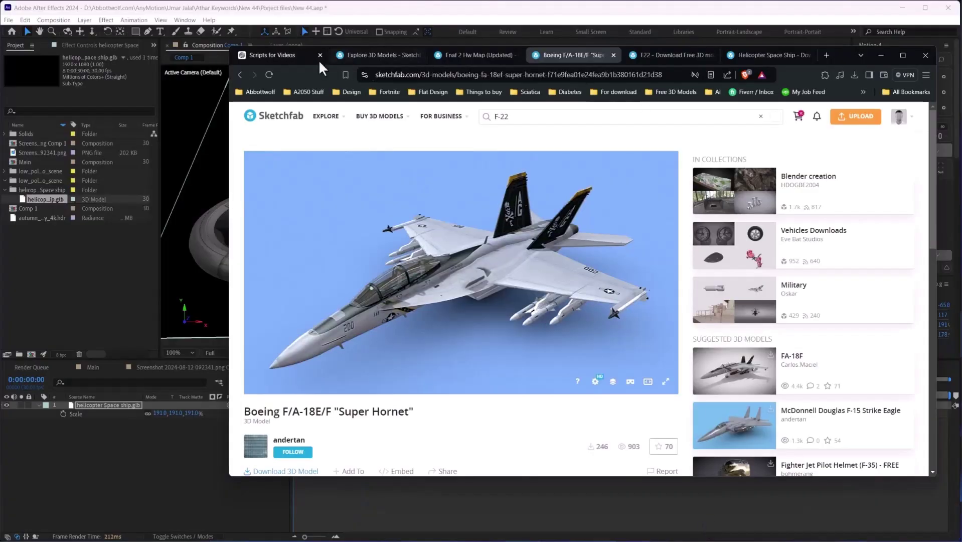
click(363, 58)
scroll(459, 285, up, 10)
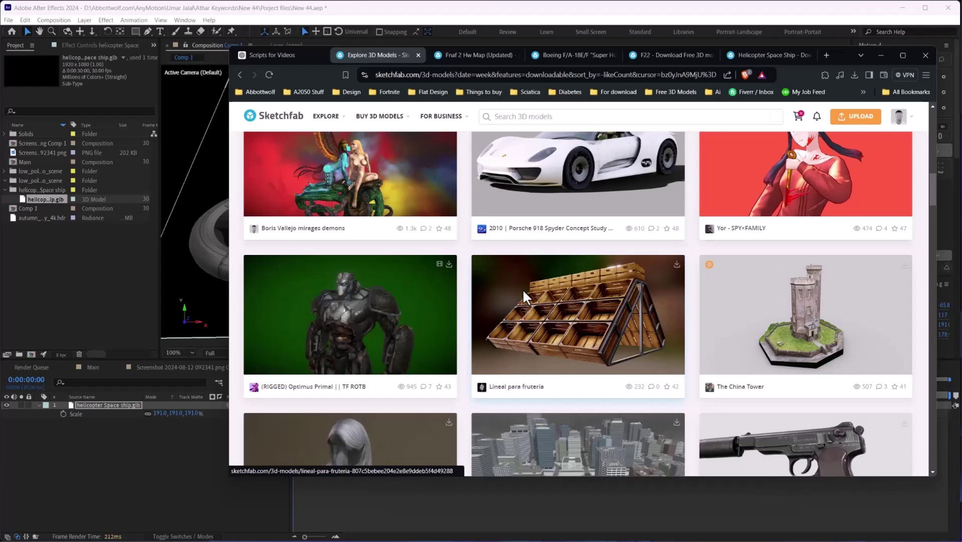
scroll(523, 288, up, 6)
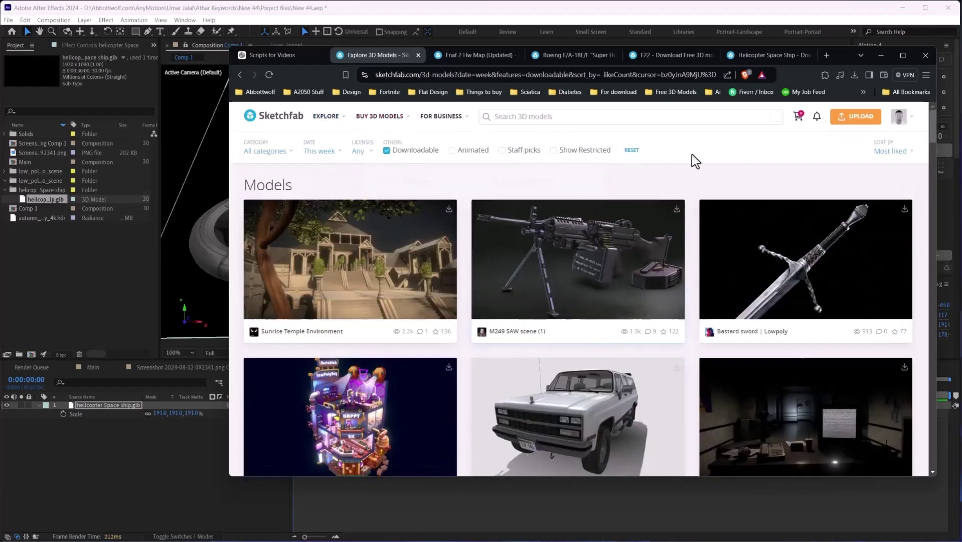
click(569, 116)
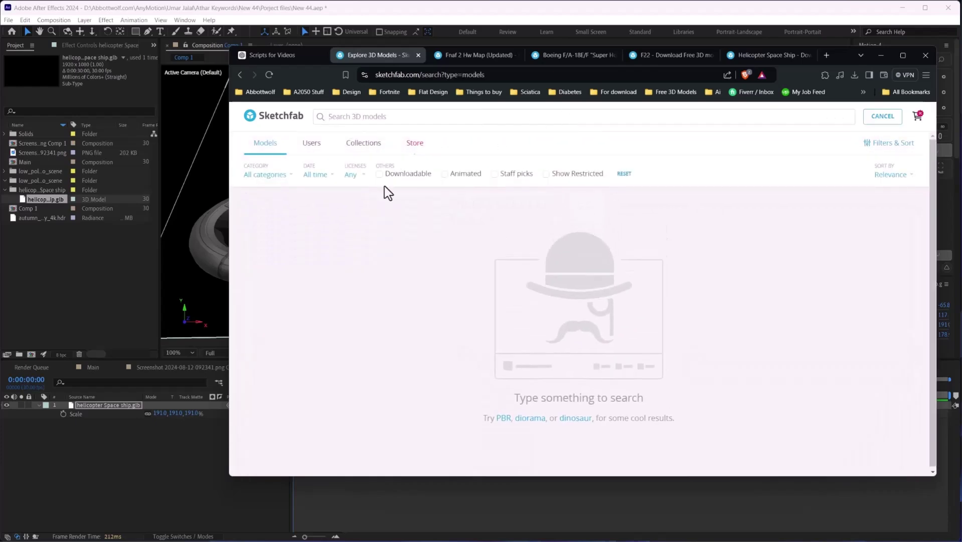
click(467, 55)
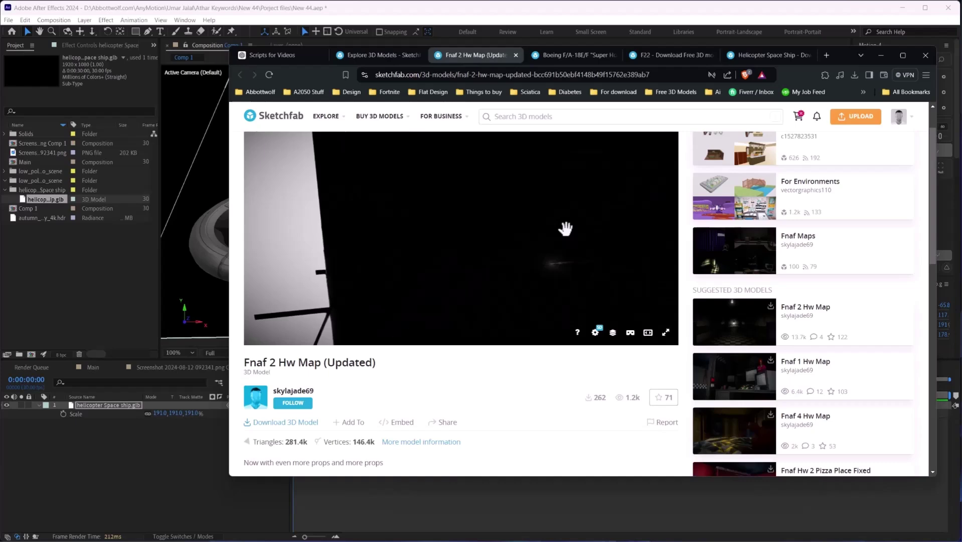
click(768, 55)
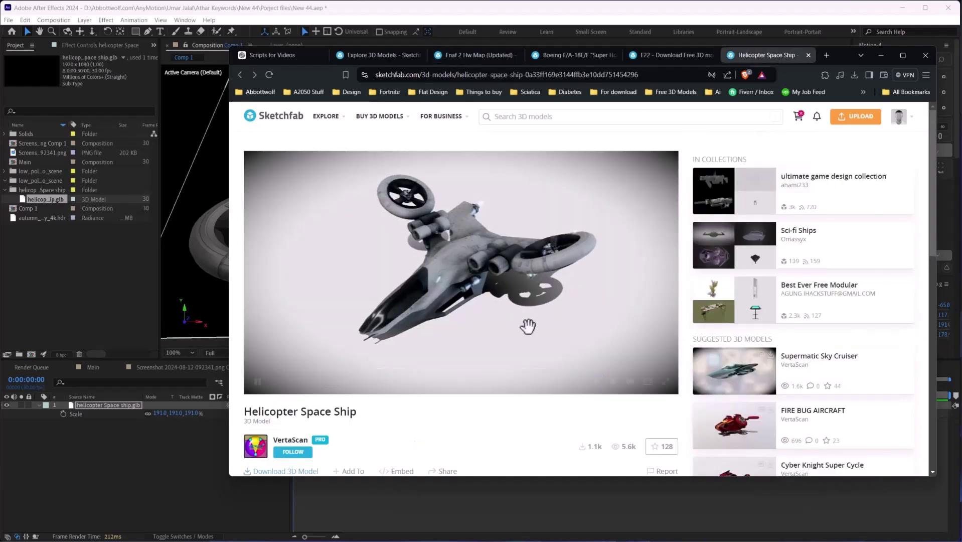
click(676, 55)
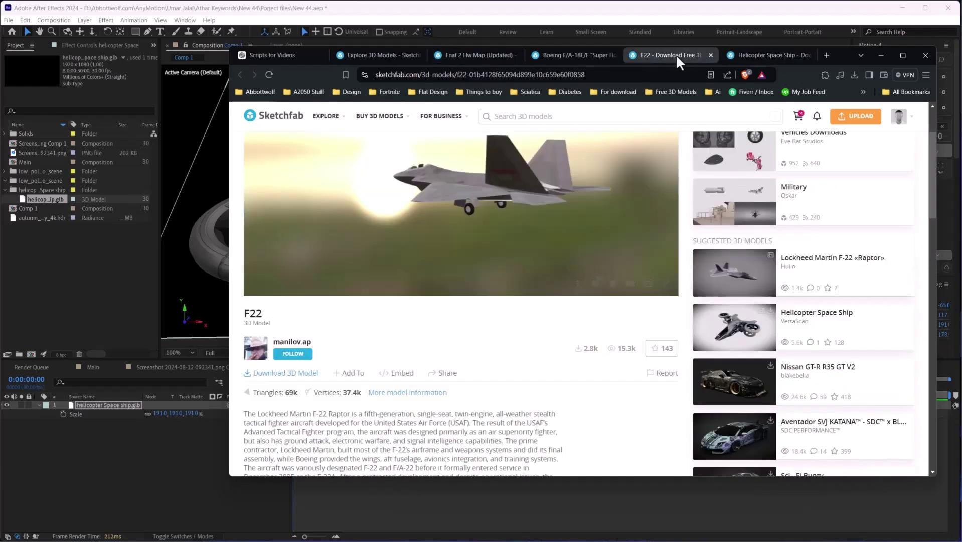
click(578, 52)
drag(625, 299, 545, 297)
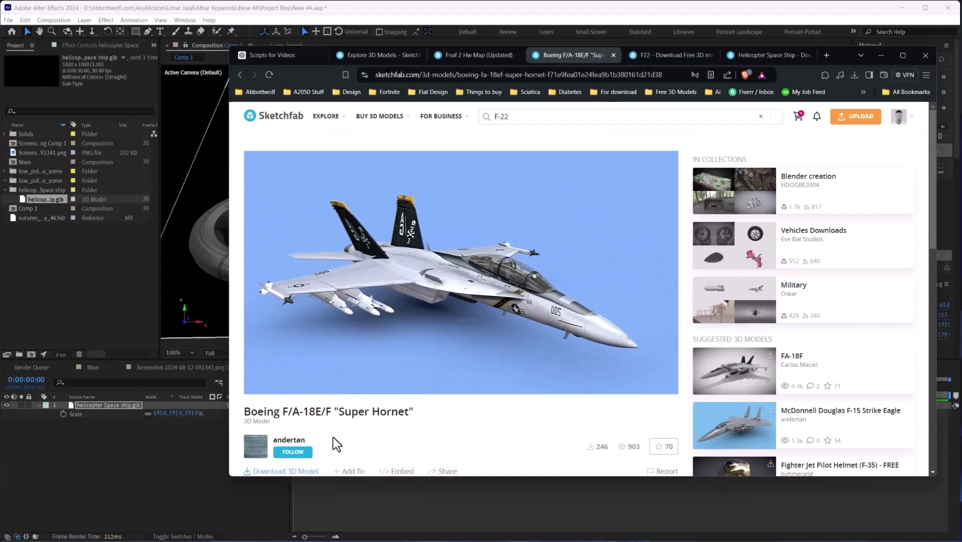
Download the Boeing F/A-18E/F "Super Hornet" model in GLB format with 4k textures.
scroll(335, 453, down, 1)
click(296, 425)
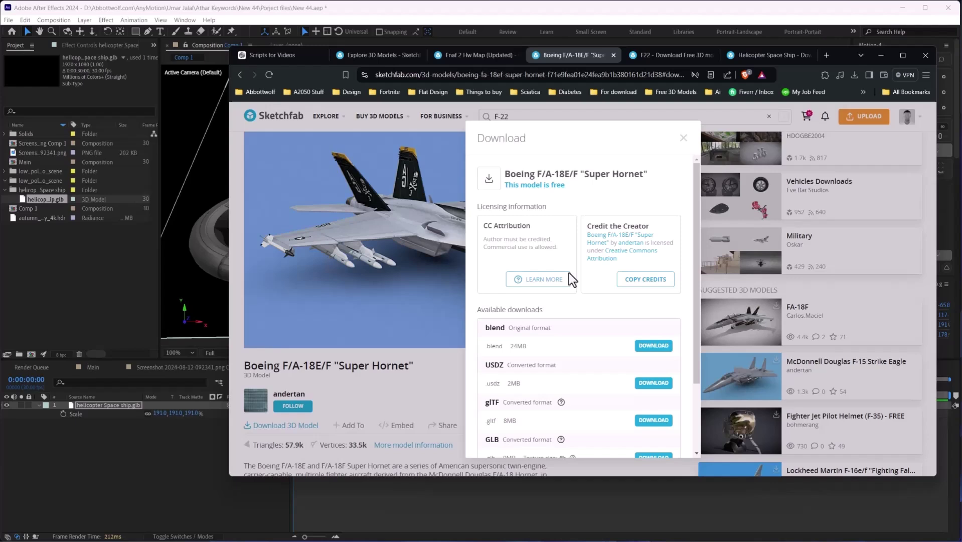
scroll(527, 357, down, 2)
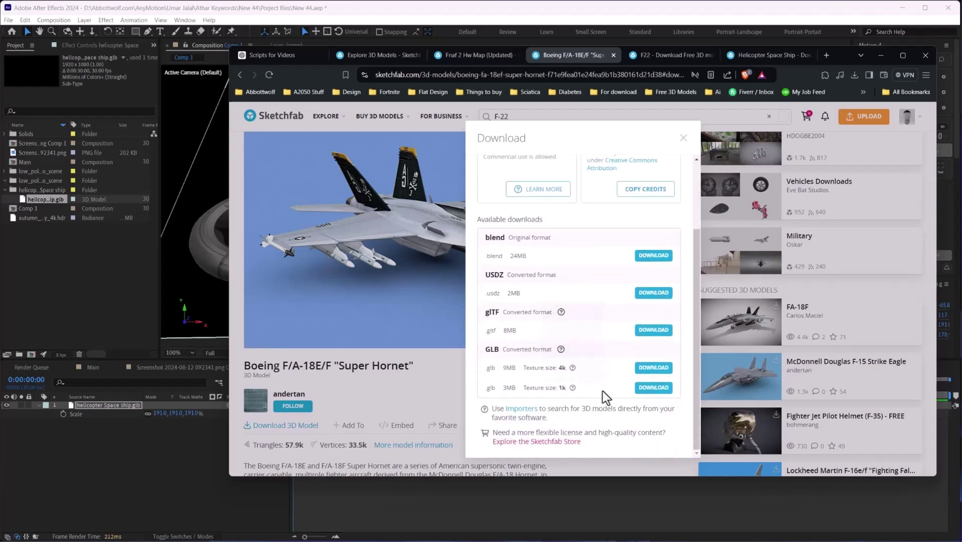
scroll(556, 340, up, 2)
scroll(559, 351, down, 1)
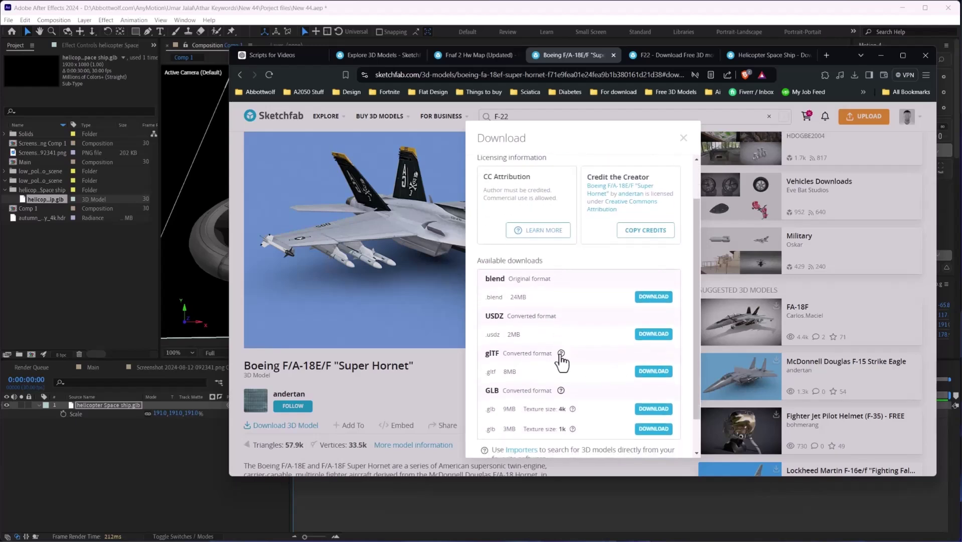
click(654, 409)
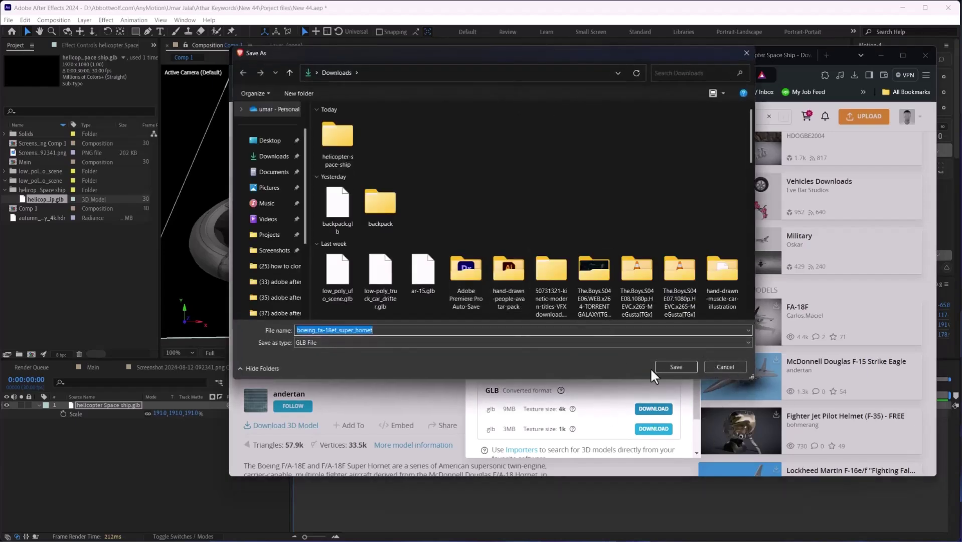
click(718, 367)
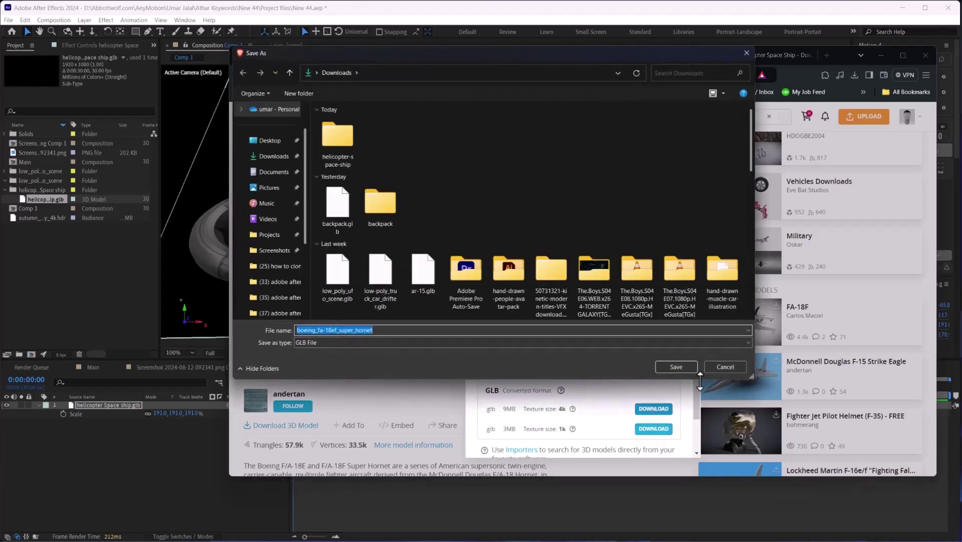
click(718, 367)
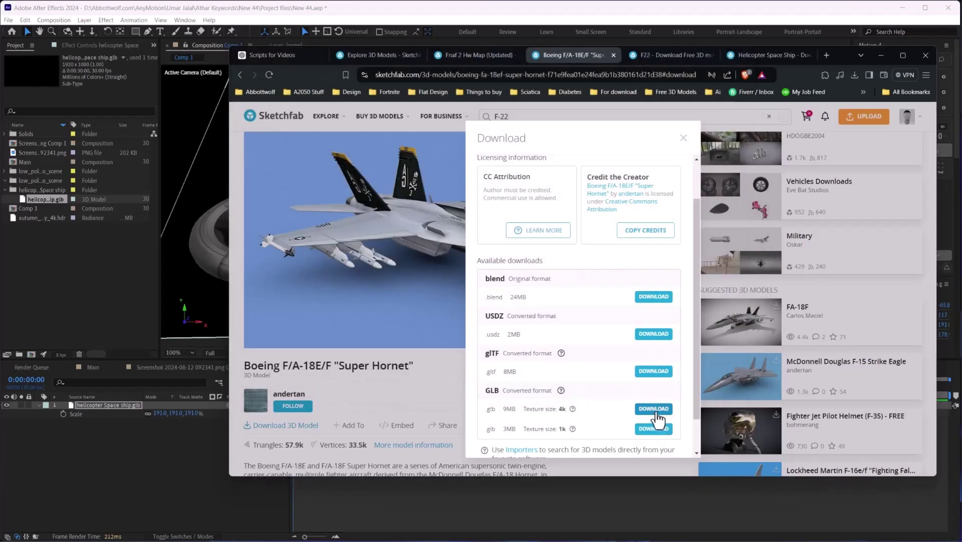
click(654, 410)
key(Return)
Import the downloaded boeing_fa-18ef_super_hornet.glb file into the After Effects project.
click(495, 143)
click(855, 77)
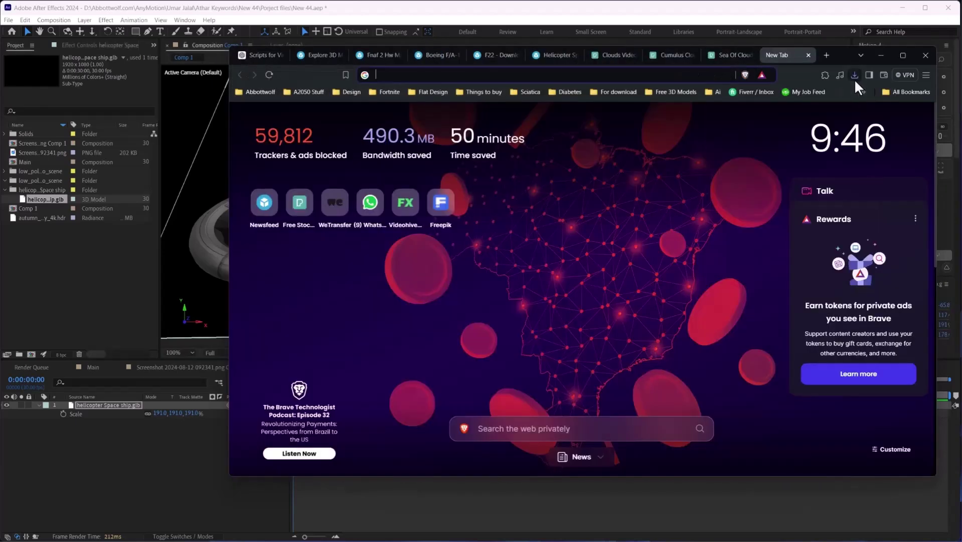
click(855, 78)
drag(767, 115, 112, 266)
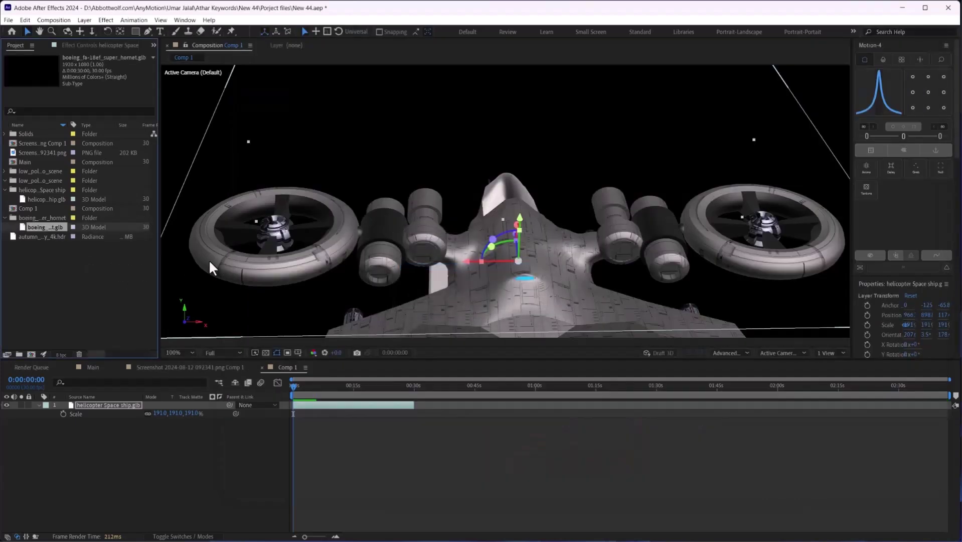
Delete the helicopter Space ship folder and its GLB model from the project.
click(30, 190)
shift+click(33, 198)
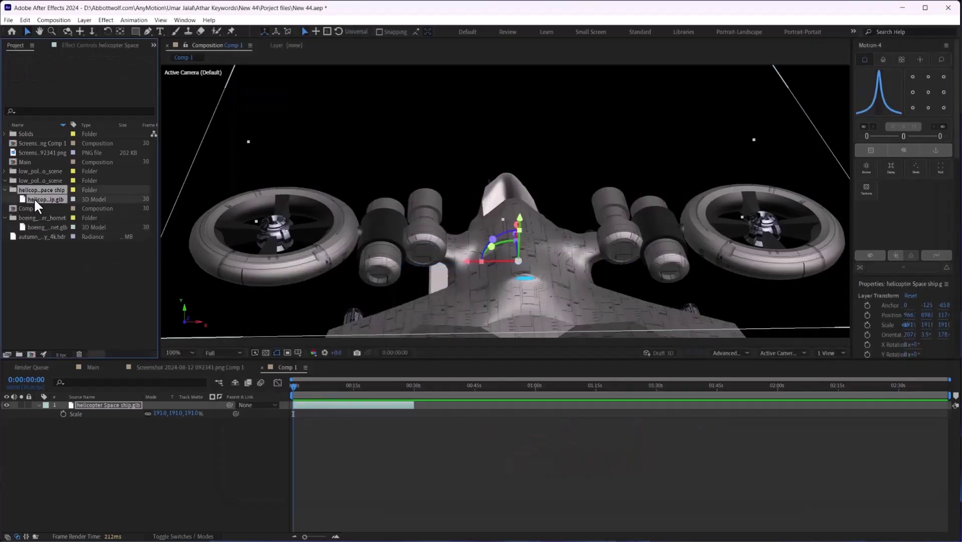
key(Delete)
key(Return)
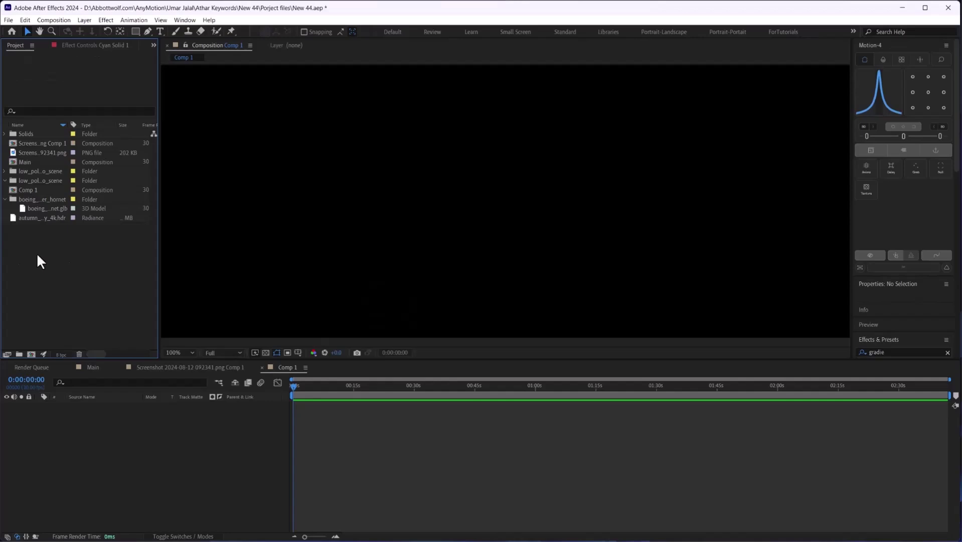
Create a new 1920x1080, 30 fps composition named "boeing".
click(51, 200)
click(47, 208)
click(50, 245)
key(ctrl+b)
key(ctrl+n)
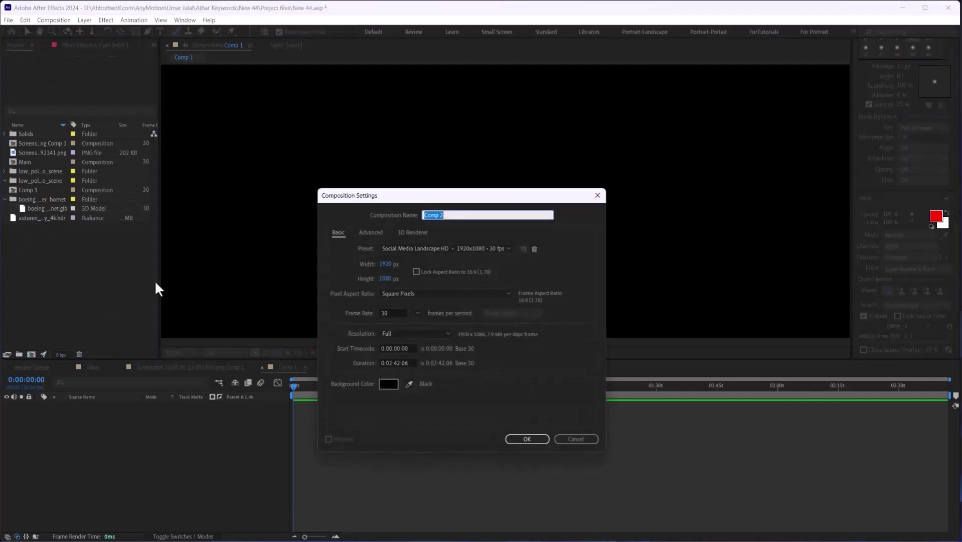
text(boeing)
key(Return)
Download the Sea Of Clouds video from Pexels in Full HD 1920×1080 and import it into the After Effects project.
click(664, 540)
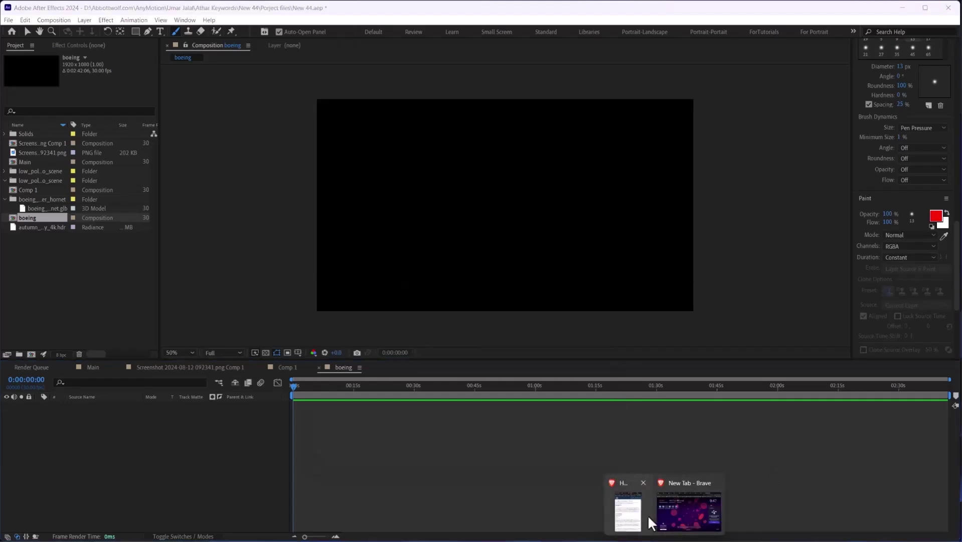
click(648, 516)
mouse_move(664, 541)
click(687, 517)
click(669, 52)
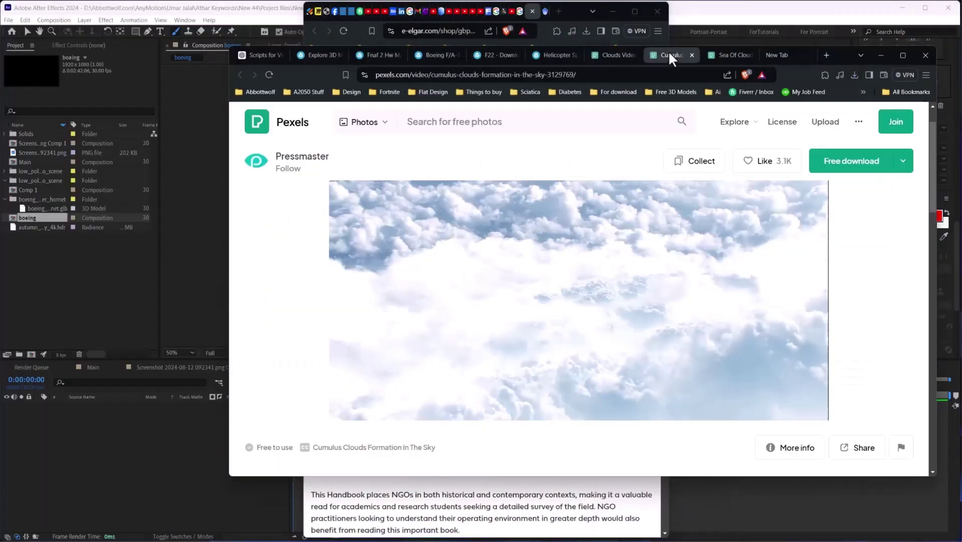
click(721, 56)
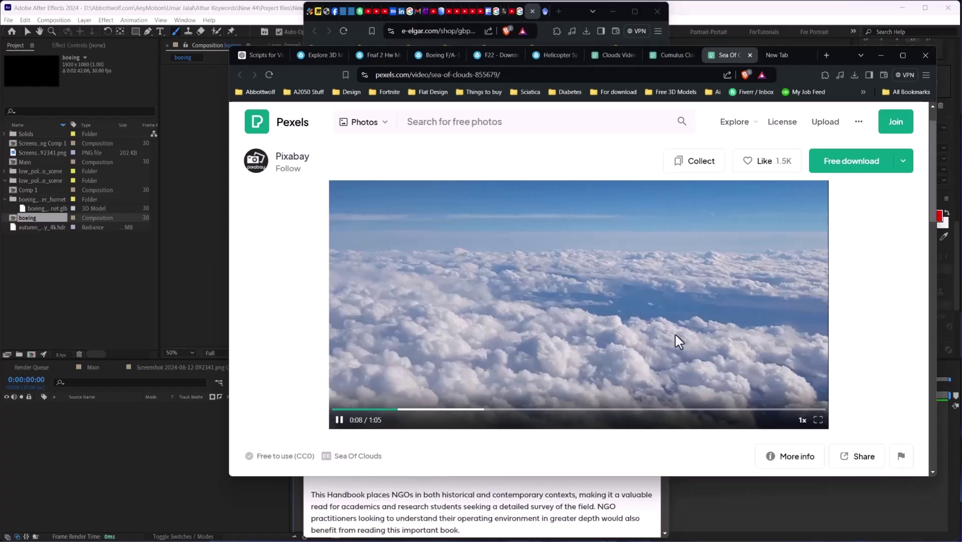
click(340, 413)
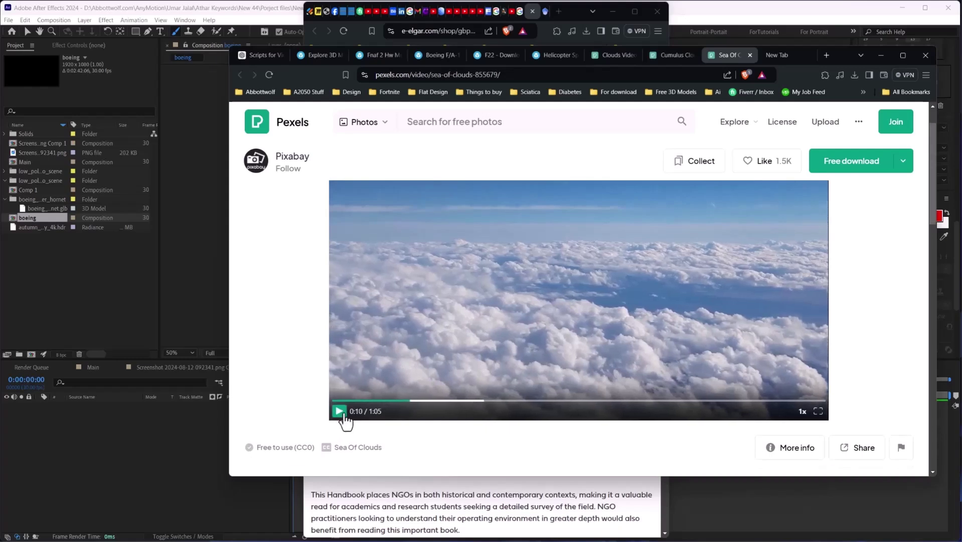
click(903, 160)
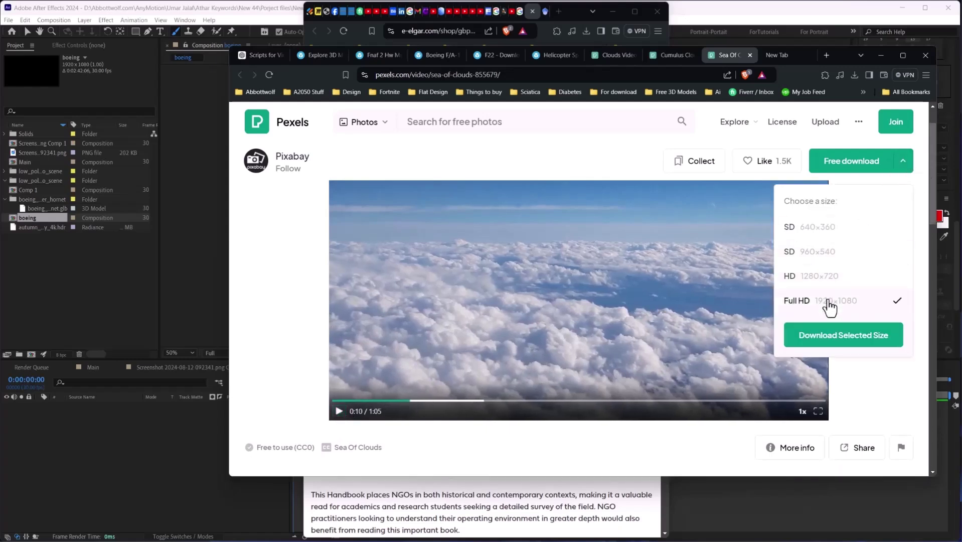
click(831, 341)
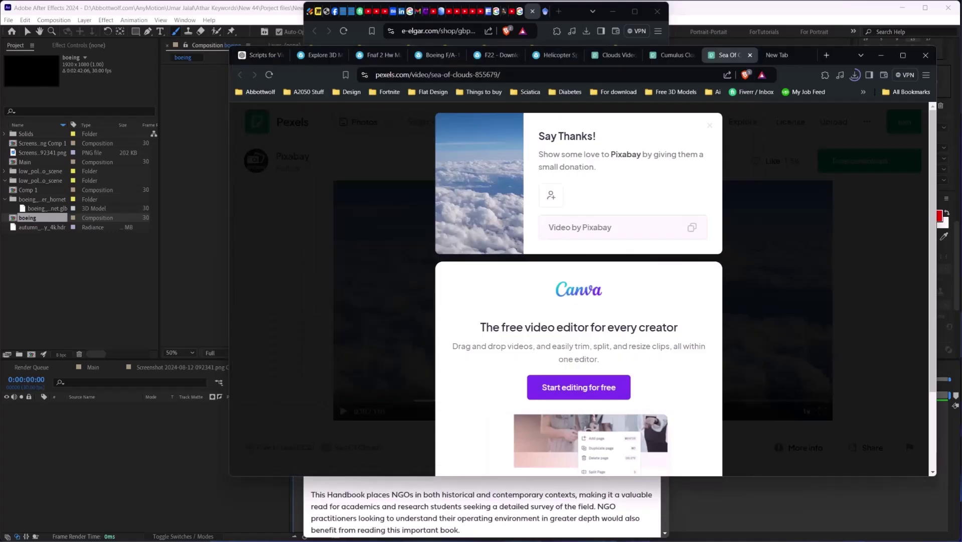
drag(782, 125, 86, 291)
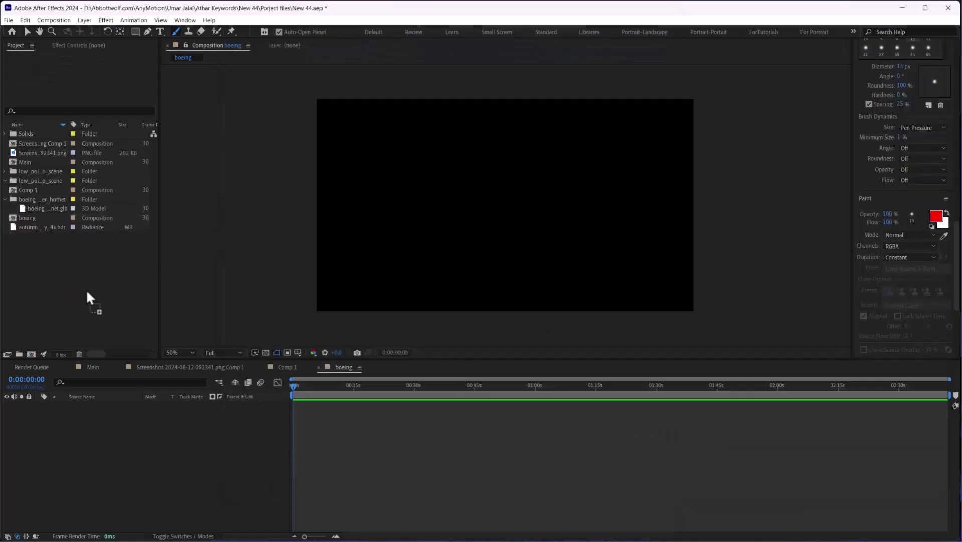
Add the clouds clip to the boeing composition and place the Super Hornet model above it at comp size.
drag(30, 236, 108, 436)
drag(32, 208, 107, 402)
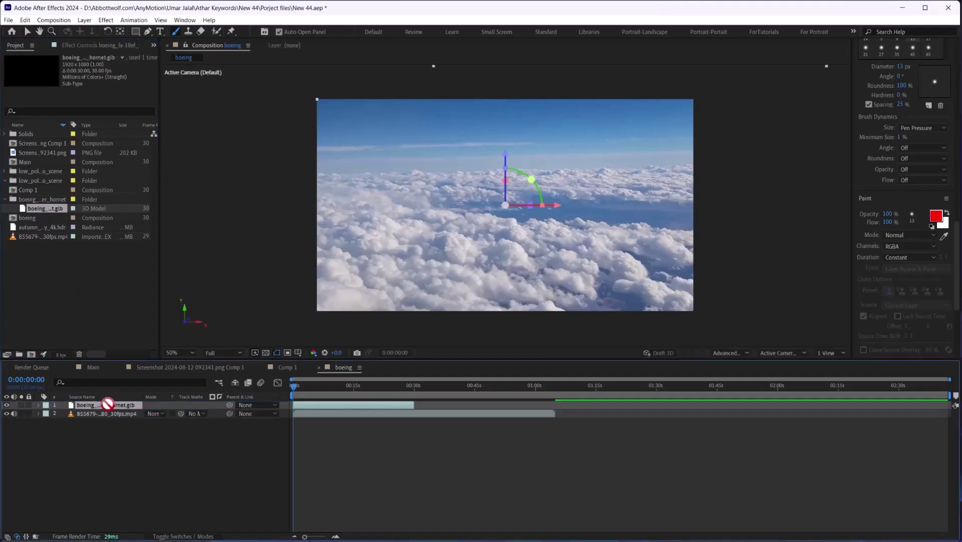
click(236, 200)
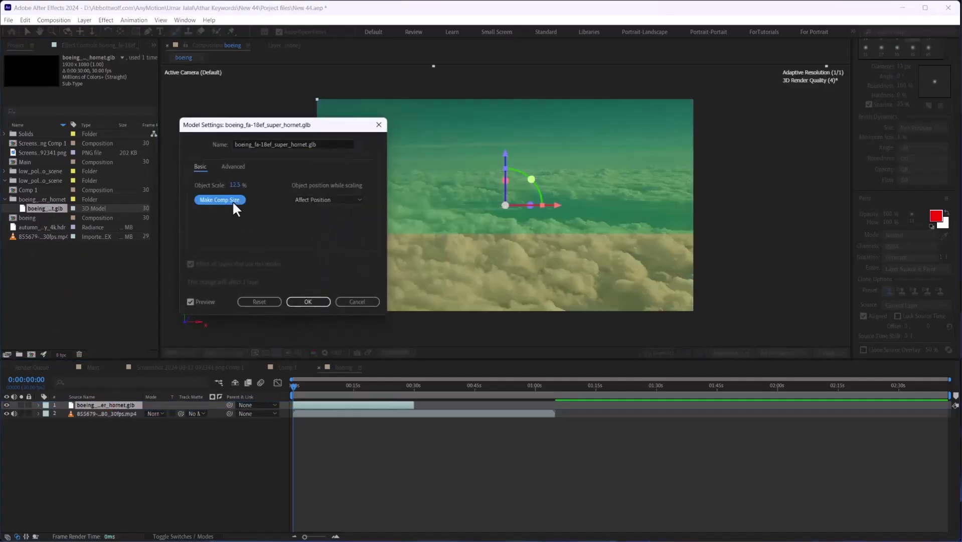
click(318, 302)
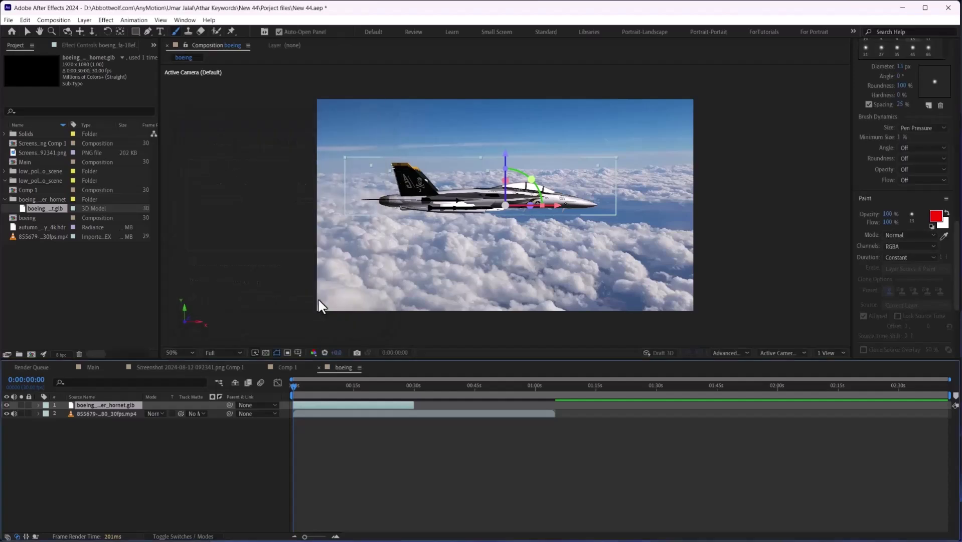
Try moving the jet lower over the clouds, and undo the moves and the comp-size scaling.
click(535, 203)
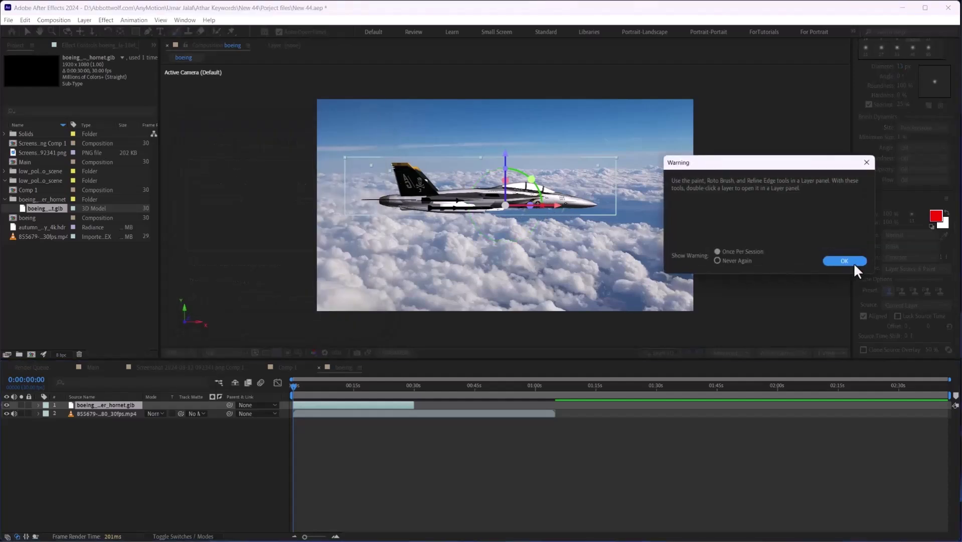
click(854, 262)
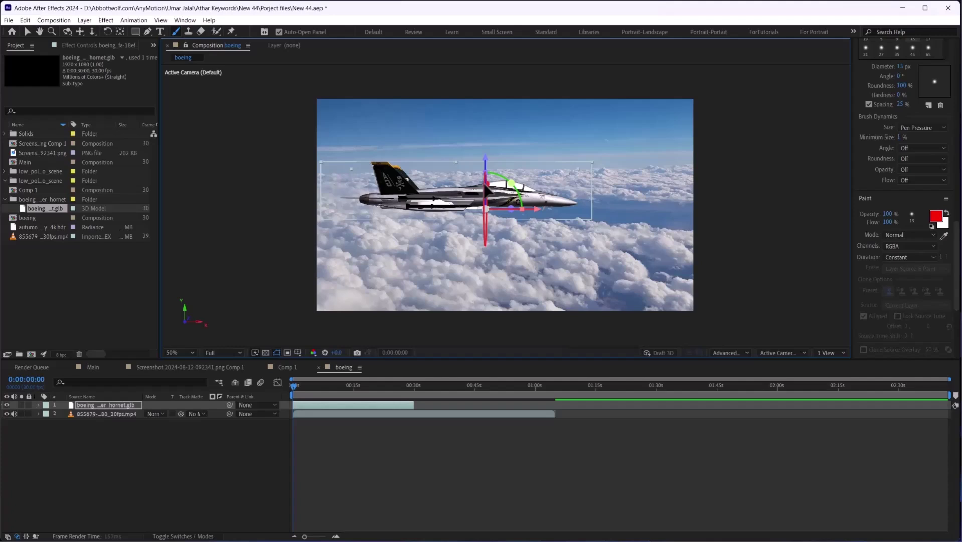
drag(485, 188, 488, 256)
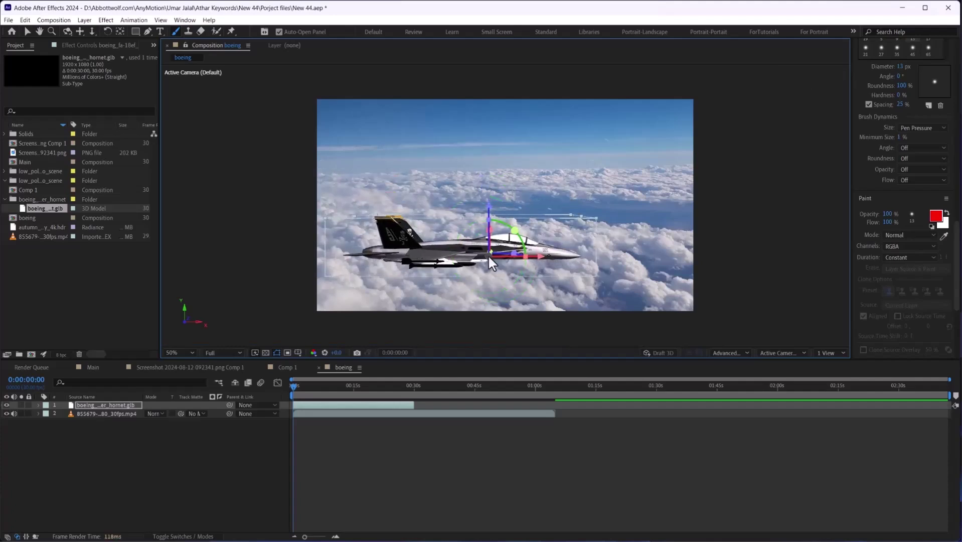
key(ctrl+z)
key(ctrl+z)
key(ctrl+z)
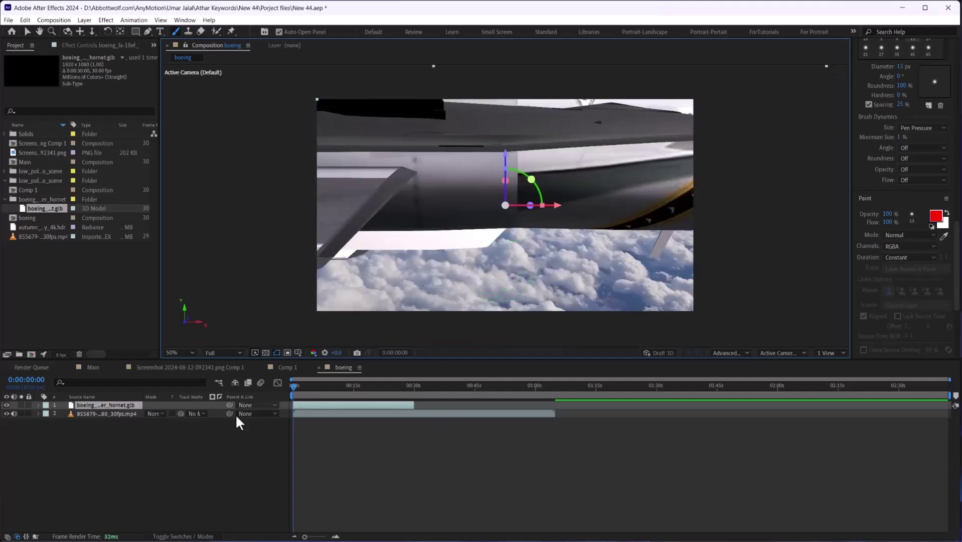
Try rotating the Super Hornet layer around its Y axis and undo the rotation.
key(r)
drag(158, 430, 172, 430)
key(ctrl+z)
Scale the Super Hornet layer down uniformly to 25.1%.
scroll(627, 188, down, 3)
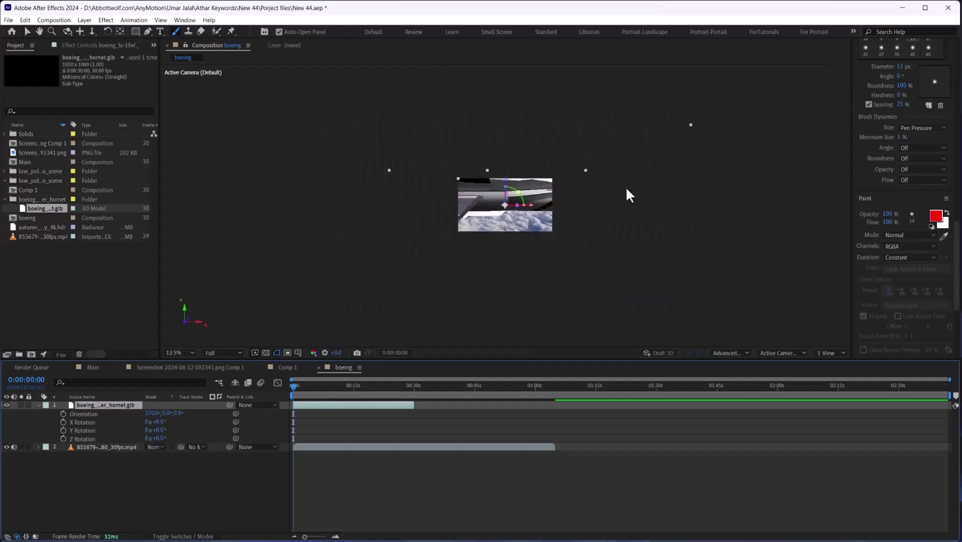
key(s)
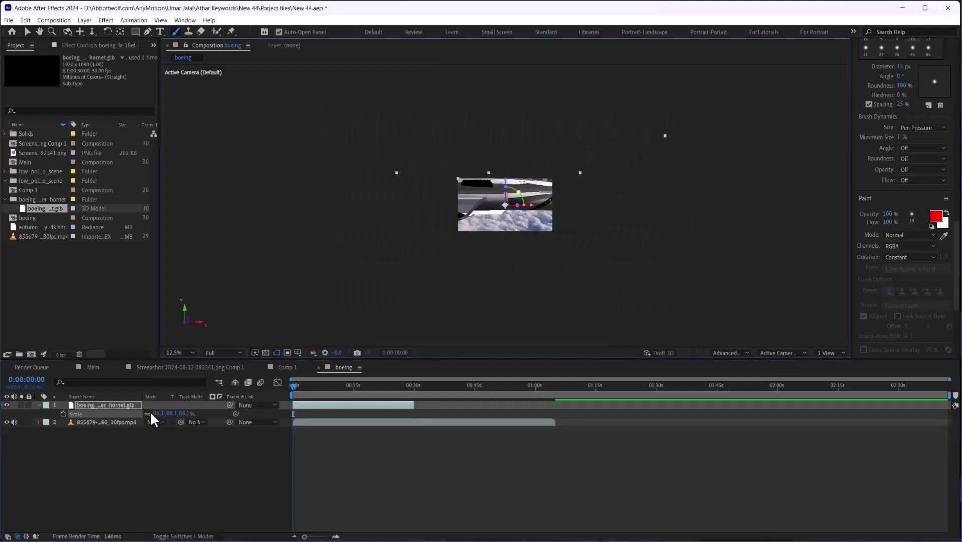
drag(153, 413, 252, 440)
Set the jet's Z Rotation to 180° and move it over the clouds to about X 1398.7, Y 735.
key(shift+r)
key(ctrl+z)
scroll(462, 198, up, 1)
key(period)
click(161, 446)
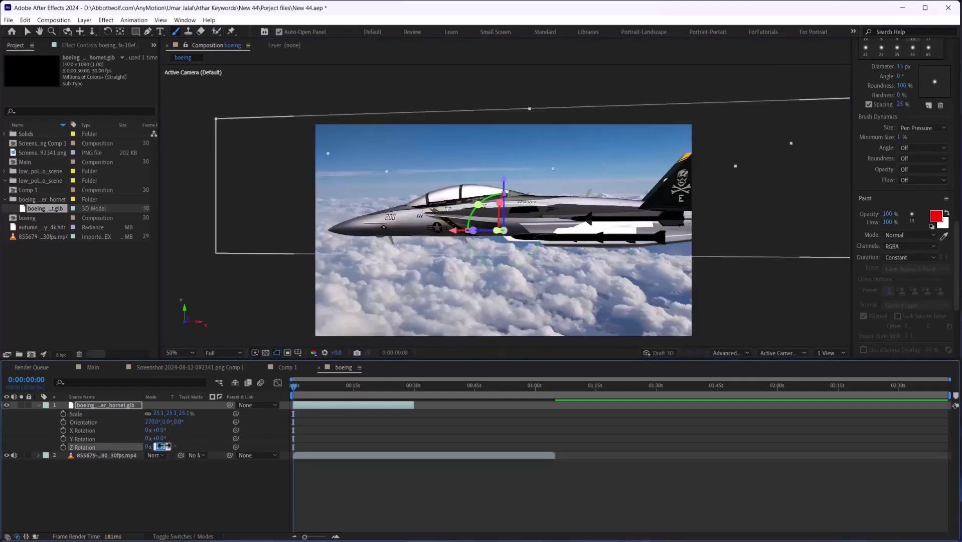
text(180)
key(Return)
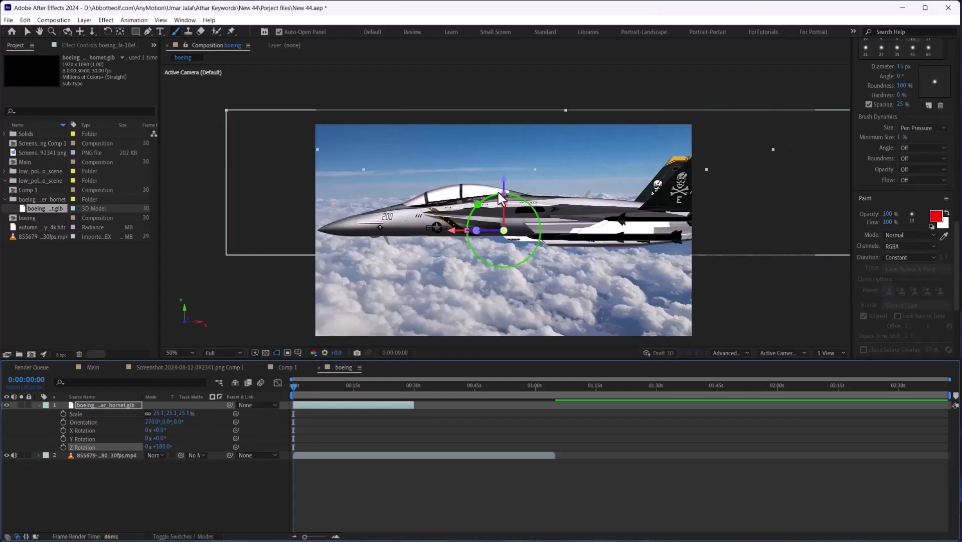
drag(501, 176, 594, 241)
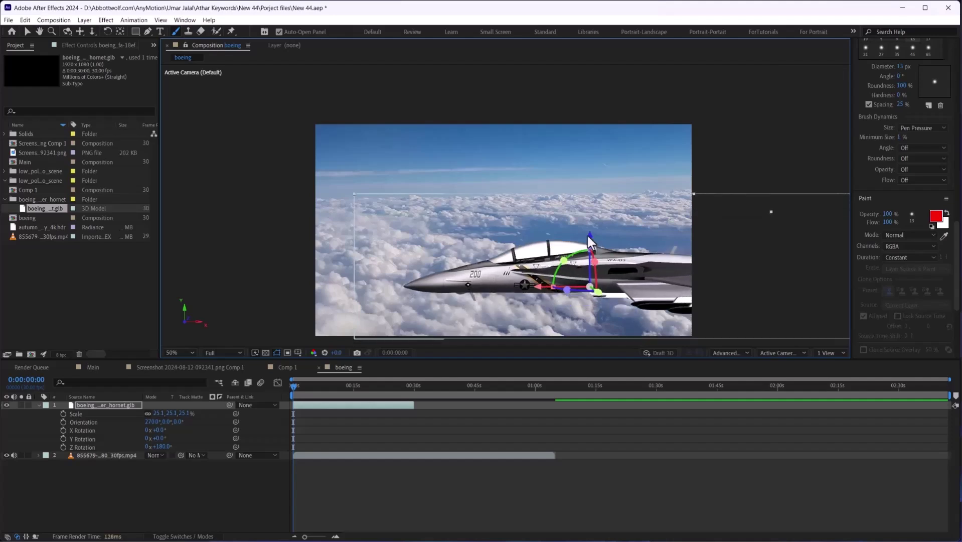
mouse_move(589, 233)
mouse_down()
mouse_move(590, 207)
mouse_move(590, 233)
mouse_move(591, 221)
mouse_up()
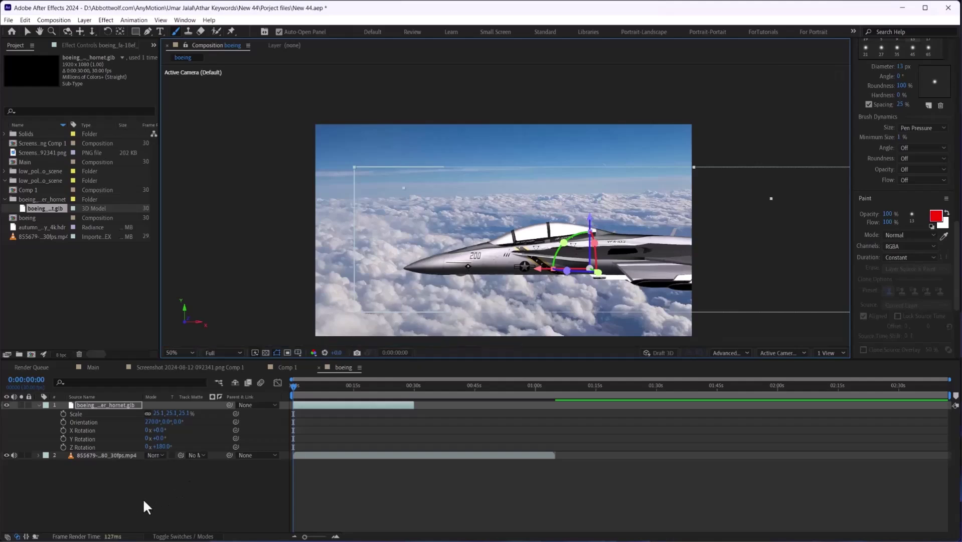
Add an Environment light to the boeing composition.
click(84, 20)
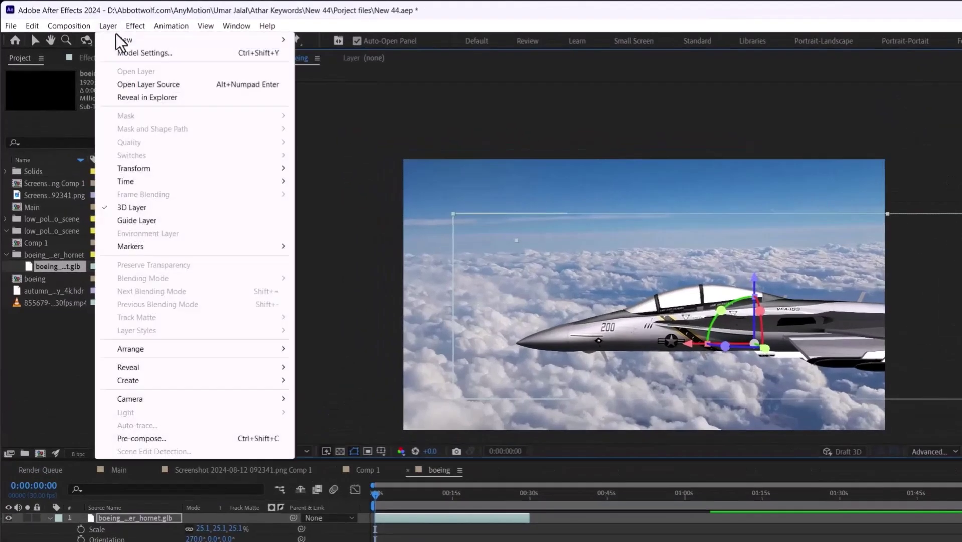
mouse_move(95, 34)
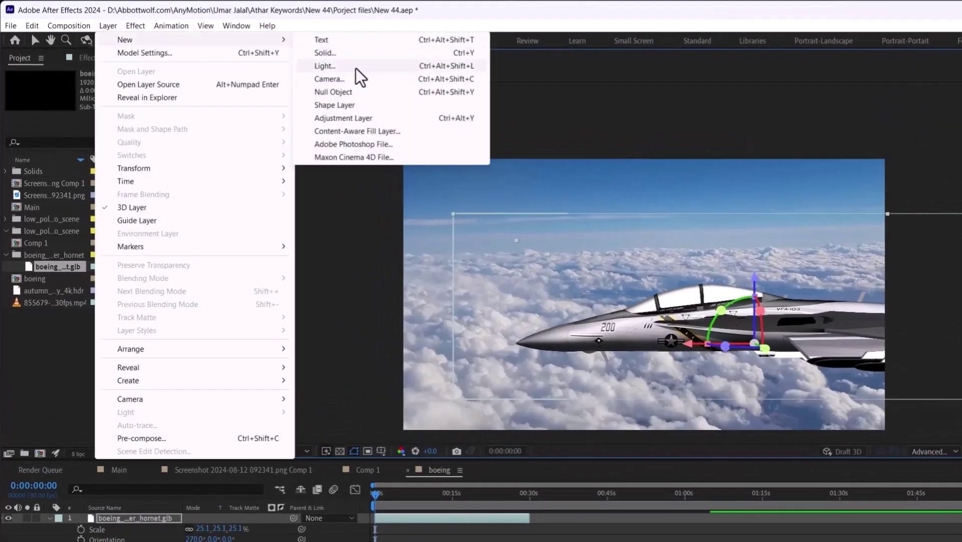
click(355, 67)
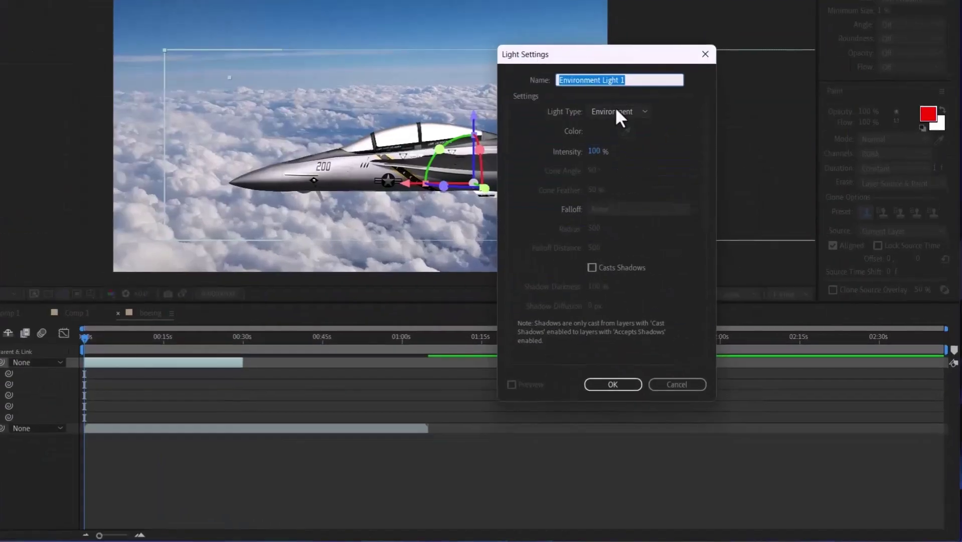
click(616, 111)
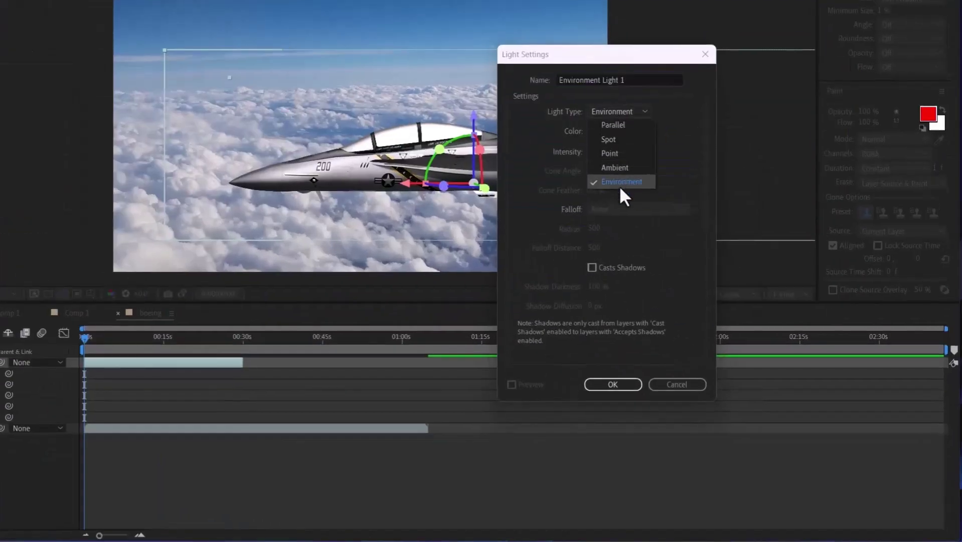
click(639, 87)
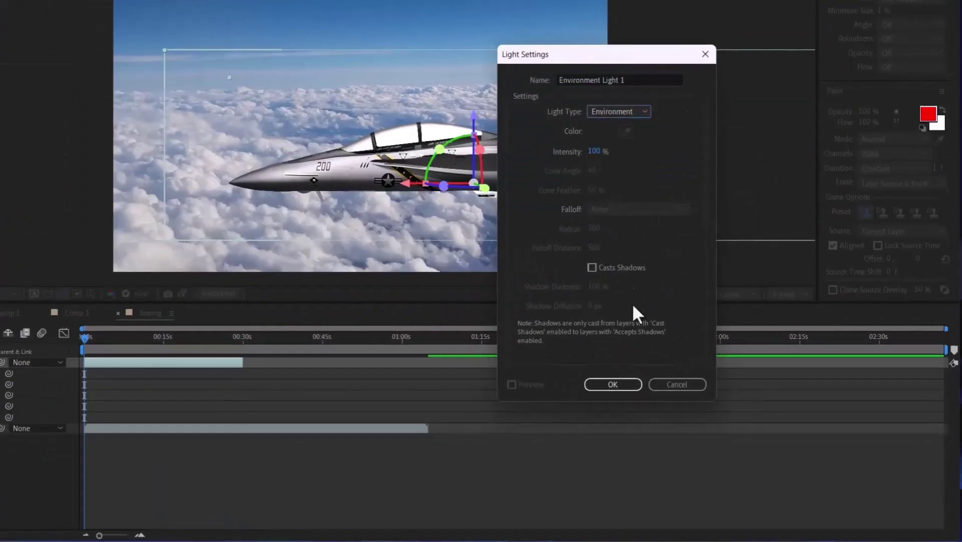
click(633, 387)
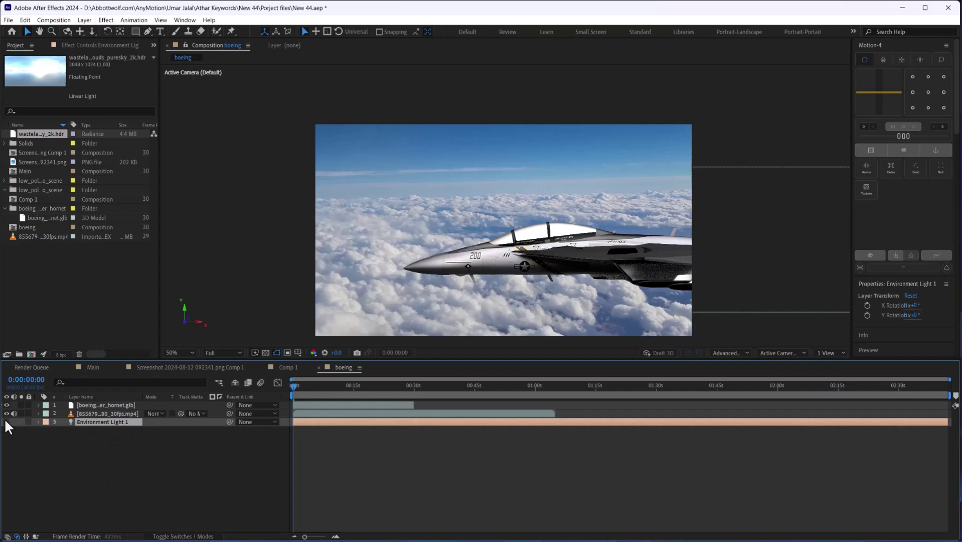
Select the jet layer, end the work area at 0:00:29:29, and return to the first frame.
click(508, 265)
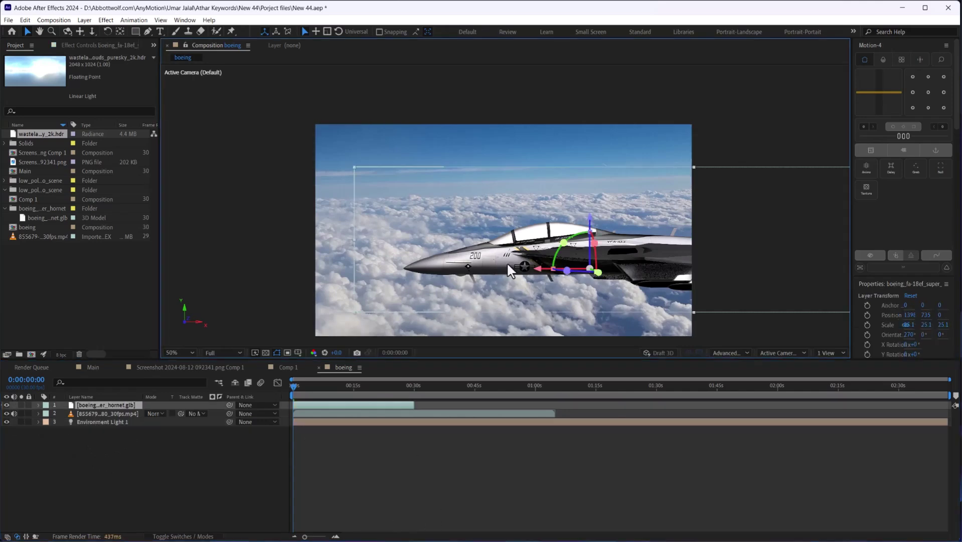
drag(312, 392, 419, 394)
key(n)
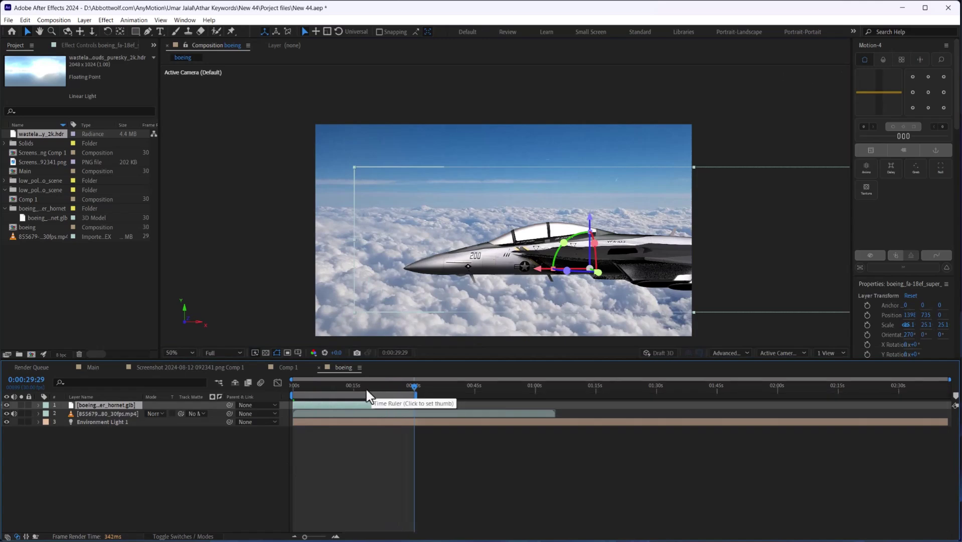
key(Home)
Keyframe the jet's Position at the first frame and slide it forward to X 724.7 at 0:00:29:29.
key(alt+shift+p)
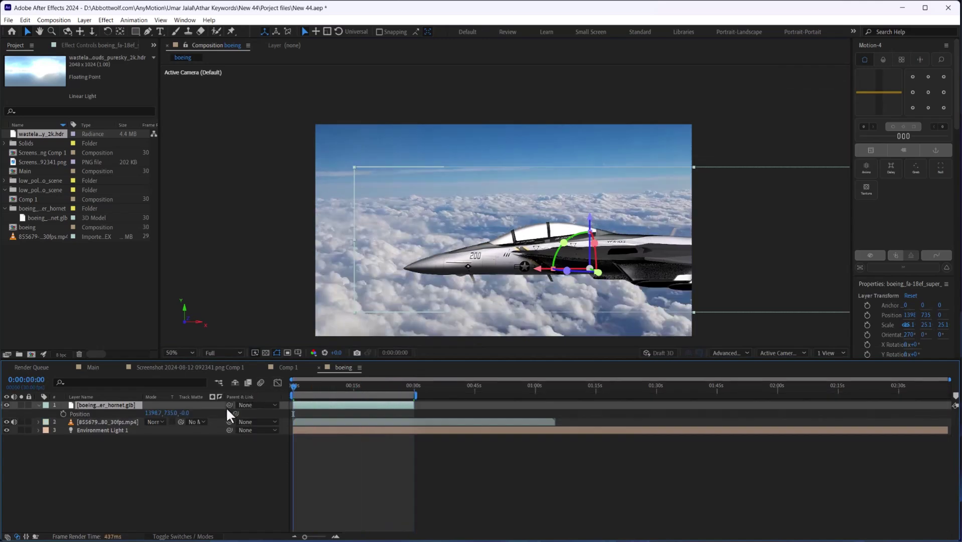
click(388, 387)
drag(388, 388, 417, 388)
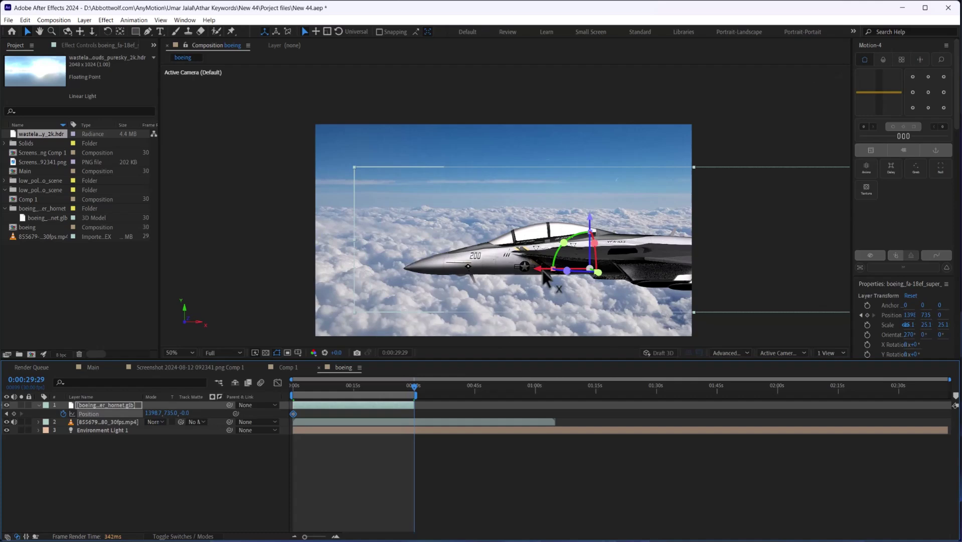
drag(539, 270, 407, 278)
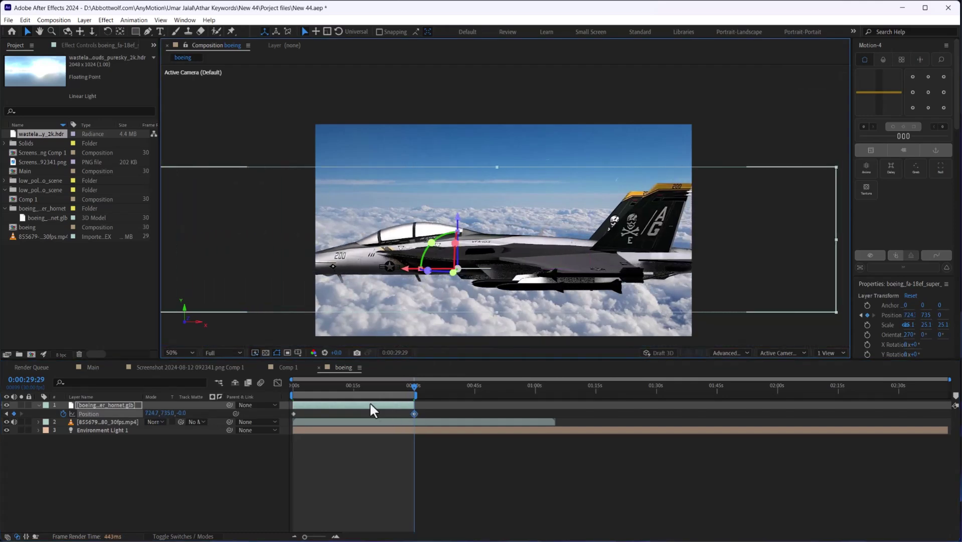
Move the second Position keyframe to 0:00:18:02 and add X, Y and Z Rotation keyframes at that time.
drag(414, 414, 365, 415)
shift+click(363, 387)
key(shift+r)
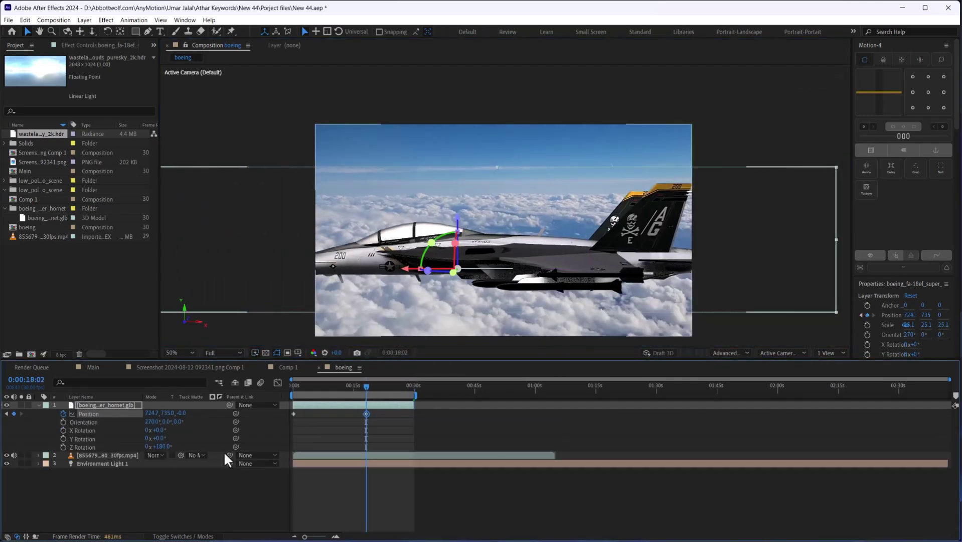
drag(63, 430, 60, 446)
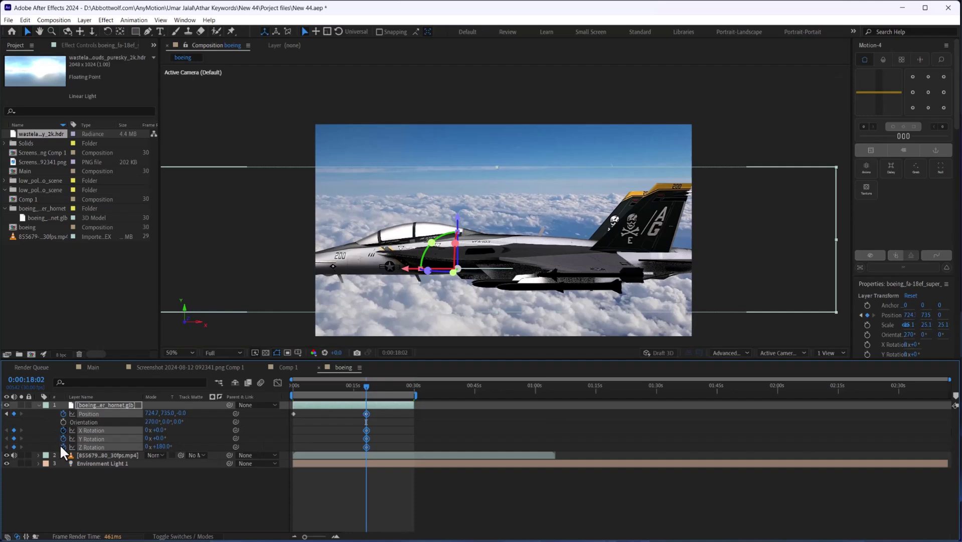
At 0:00:21:29, push the jet back to Z position 2258 and bank it to an X Rotation of -60°.
click(382, 390)
drag(454, 273, 477, 255)
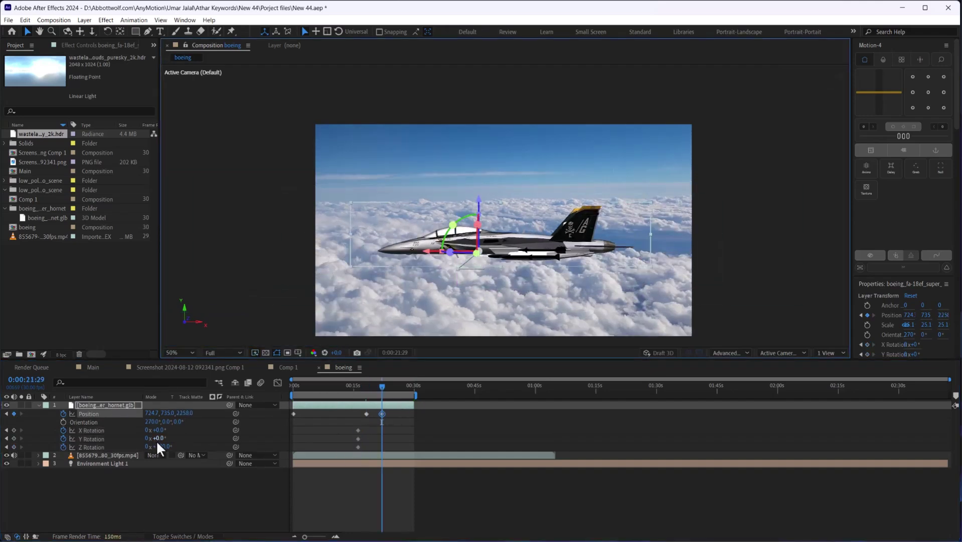
drag(158, 439, 132, 429)
key(ctrl+z)
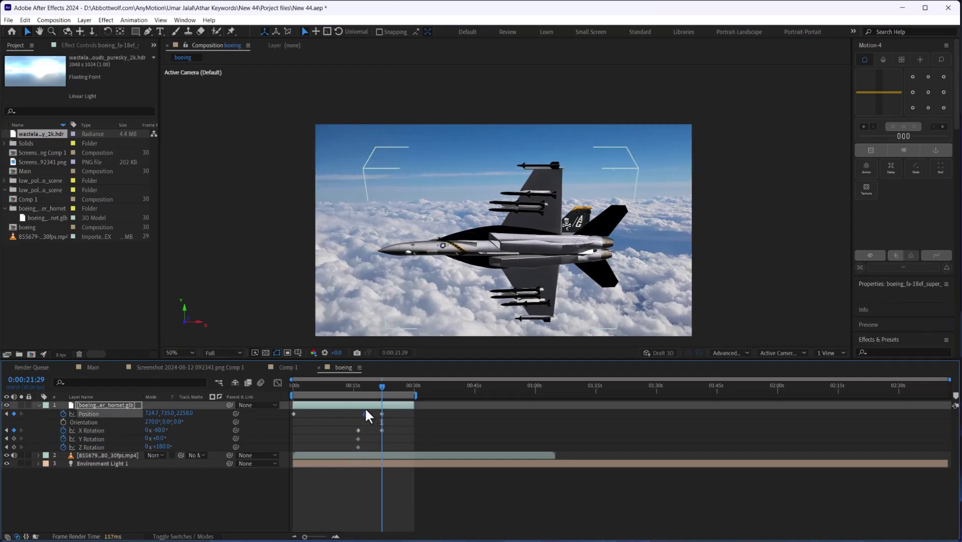
Copy the first X Rotation keyframe and paste it at about 0:00:26:10 to level the jet out.
drag(353, 385, 400, 388)
click(357, 430)
key(ctrl+c)
key(ctrl+v)
drag(395, 430, 401, 430)
Apply Motion-4 easing to all of the jet's keyframes and return to the first frame.
drag(417, 411, 253, 484)
click(903, 145)
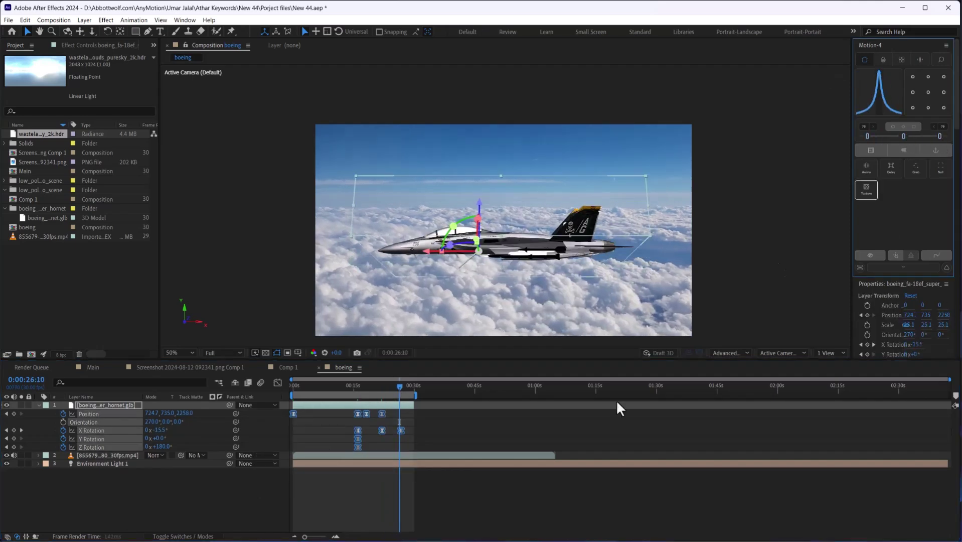
click(294, 396)
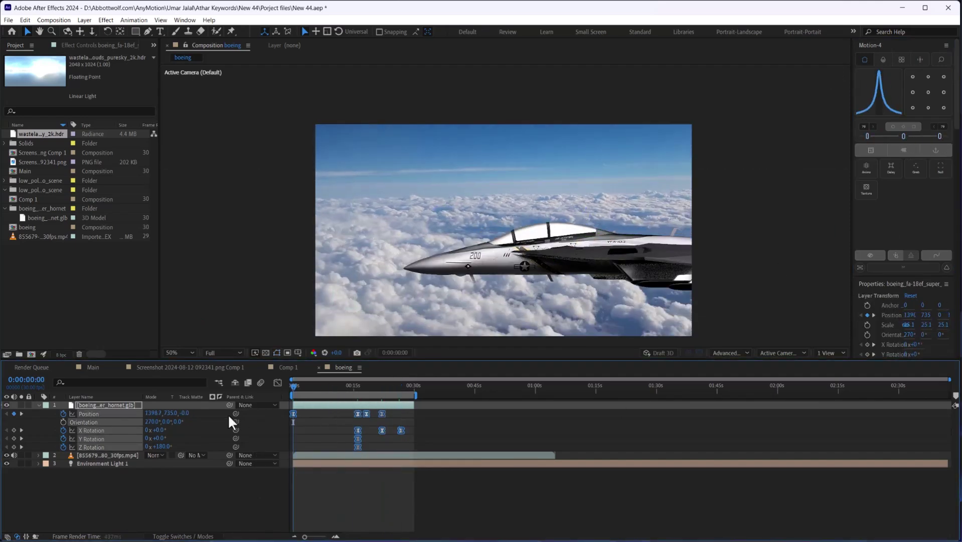
Set the preview resolution to Third, fit the composition in the viewer, and play the animation.
click(303, 386)
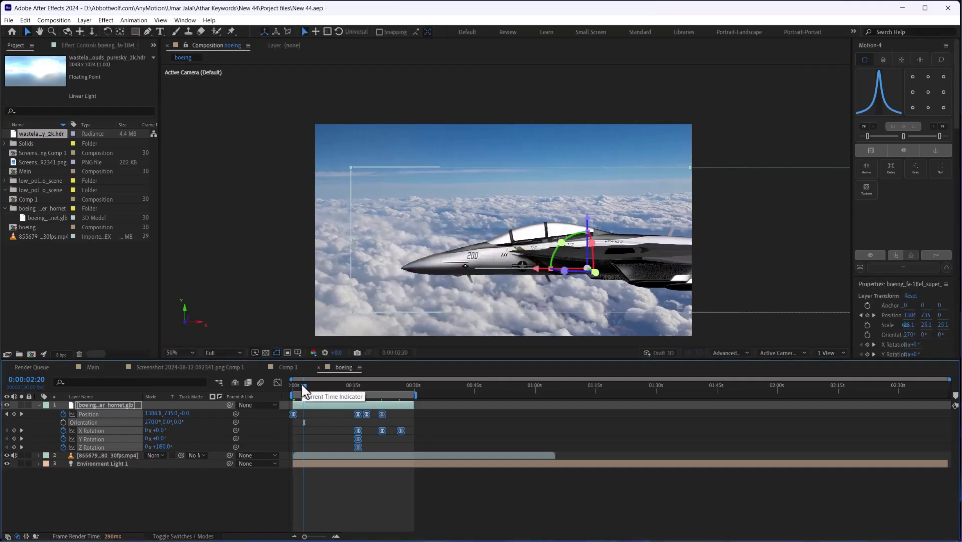
click(303, 386)
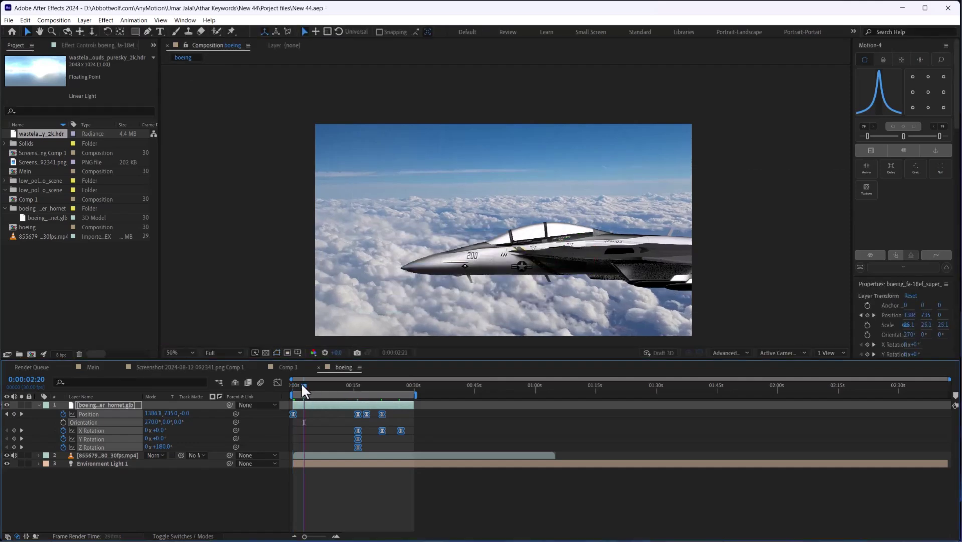
click(221, 353)
click(223, 396)
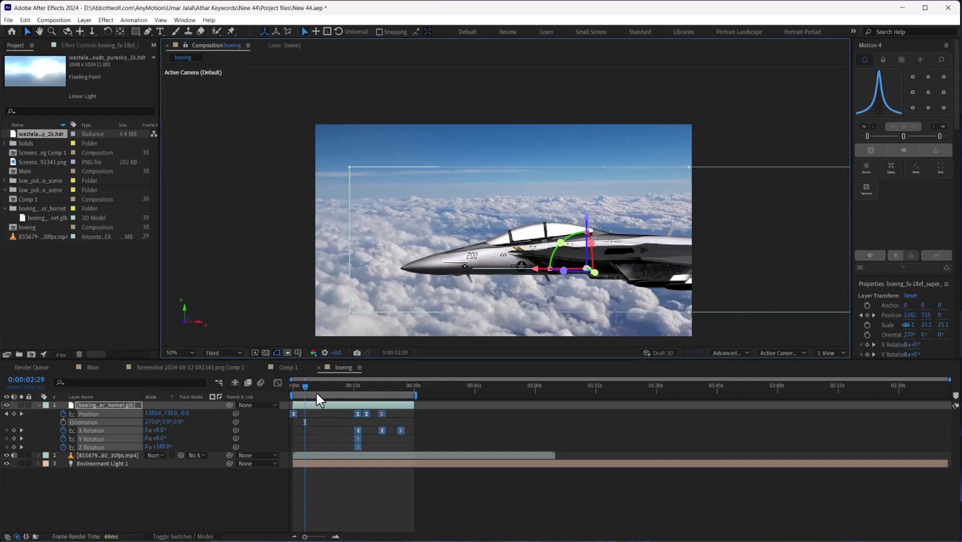
key(space)
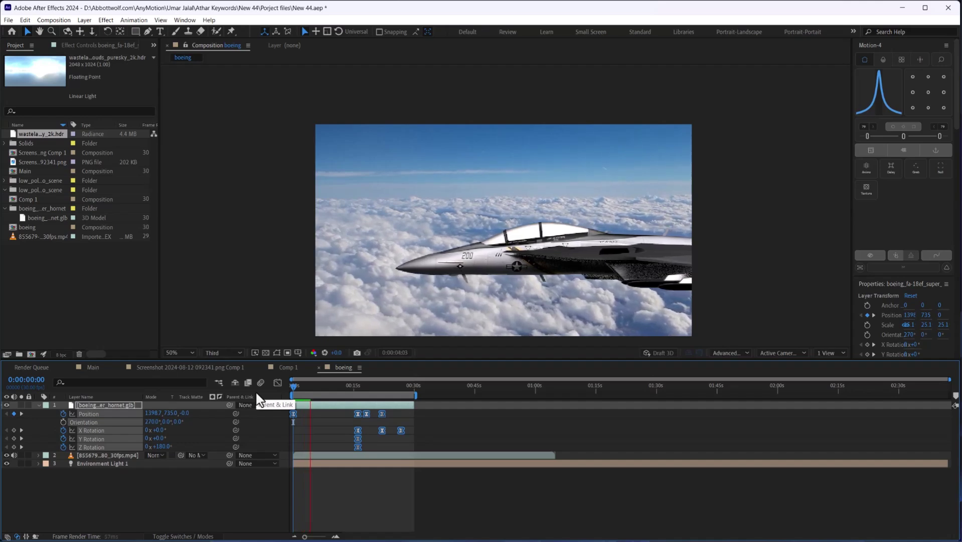
click(187, 353)
click(184, 360)
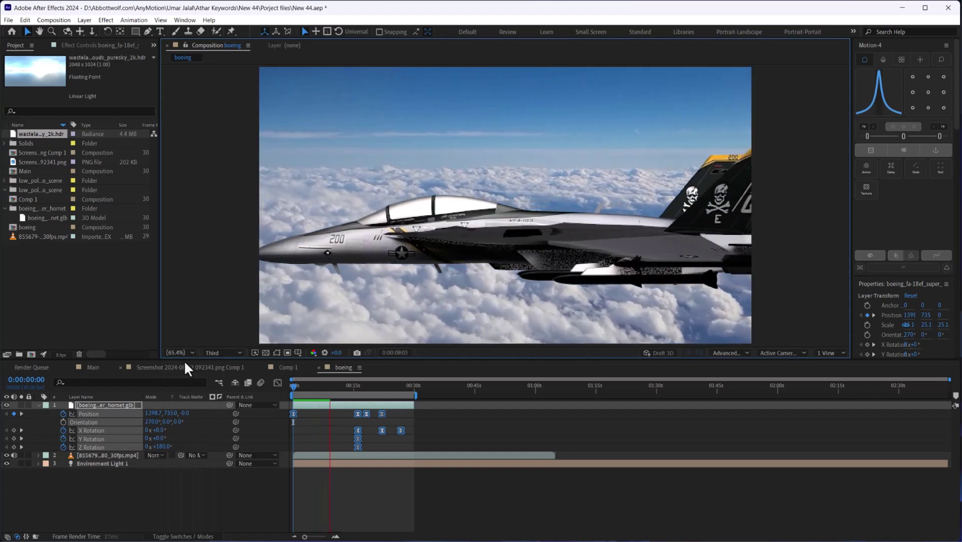
Move all jet keyframes except the first earlier, starting them at about 0:00:05:27, and preview the motion.
click(331, 417)
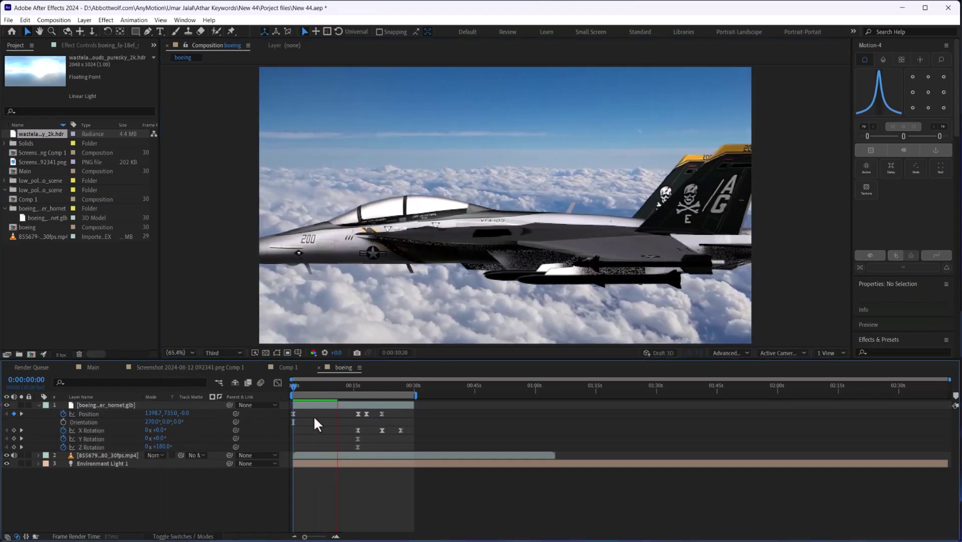
click(346, 385)
drag(348, 411, 288, 389)
key(space)
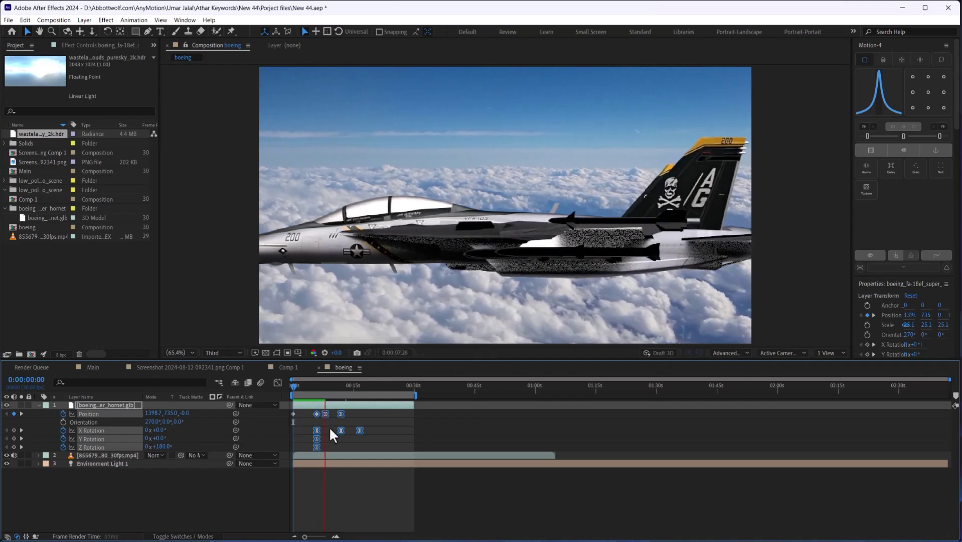
scroll(438, 432, up, 3)
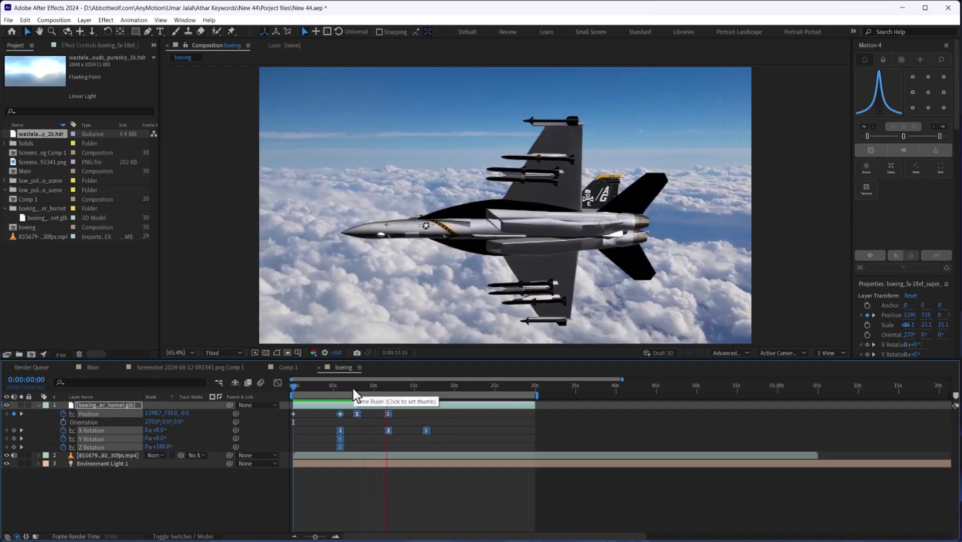
click(341, 387)
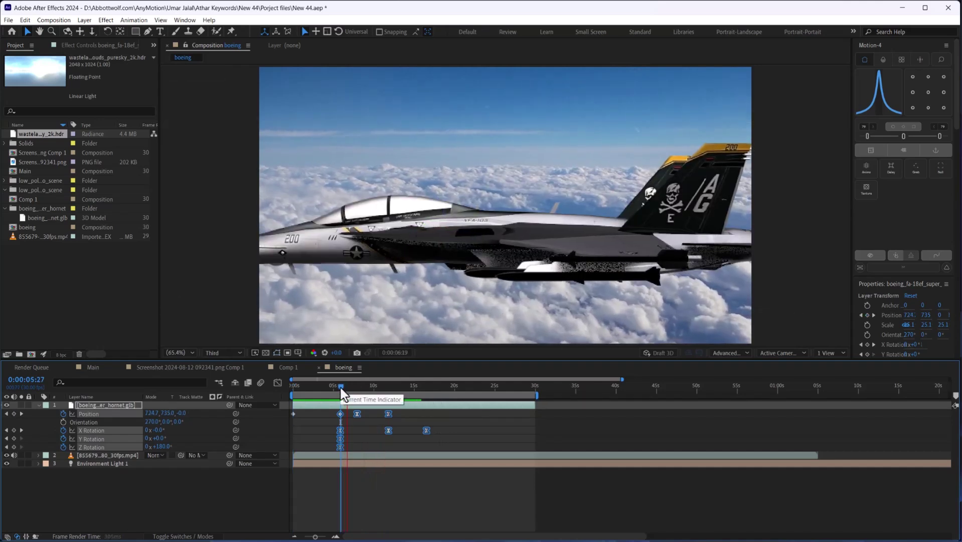
key(space)
Shift the push-back Position keyframe and the following X Rotation keyframes earlier, putting the bank at about 8 seconds.
drag(371, 426, 447, 441)
drag(387, 426, 356, 426)
drag(345, 389, 503, 474)
key(ctrl+z)
Move the middle Position keyframe to about 6 seconds and the last X Rotation keyframe to about 10.5 seconds.
drag(357, 414, 342, 414)
drag(340, 388, 359, 414)
shift+click(342, 414)
drag(399, 431, 379, 430)
Preview the bank and move the last two X Rotation keyframes to about 7.5 and 9 seconds.
click(338, 386)
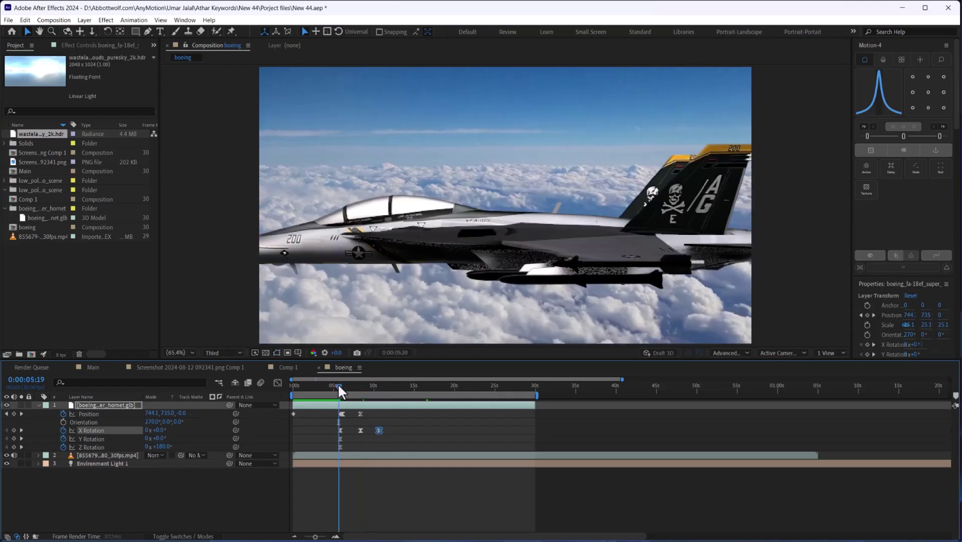
key(space)
click(364, 427)
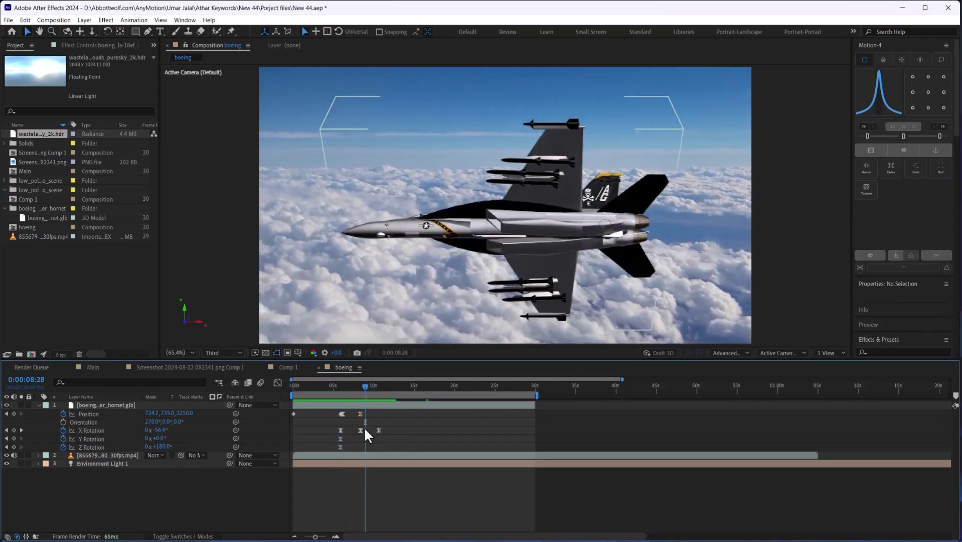
drag(361, 430, 366, 431)
mouse_move(366, 385)
mouse_down()
mouse_move(340, 387)
mouse_move(375, 387)
mouse_up()
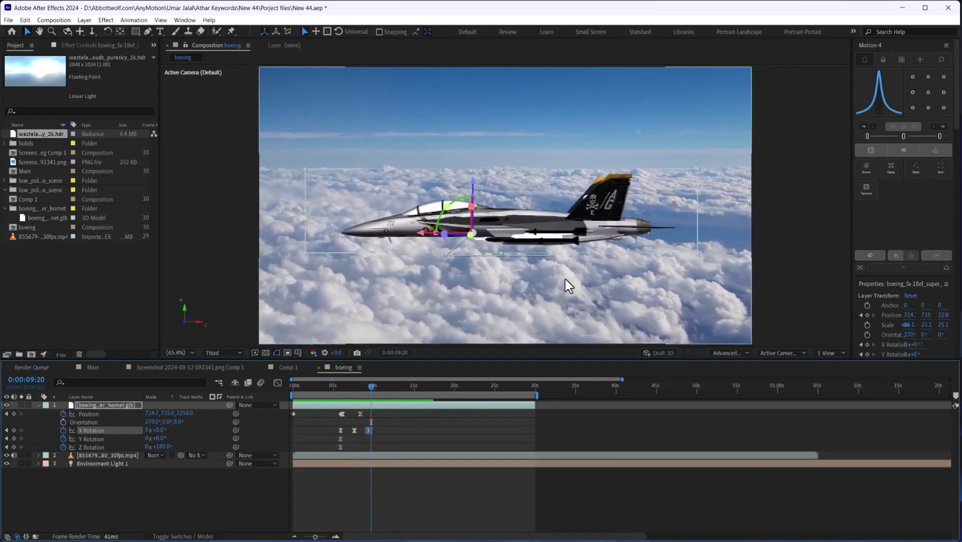